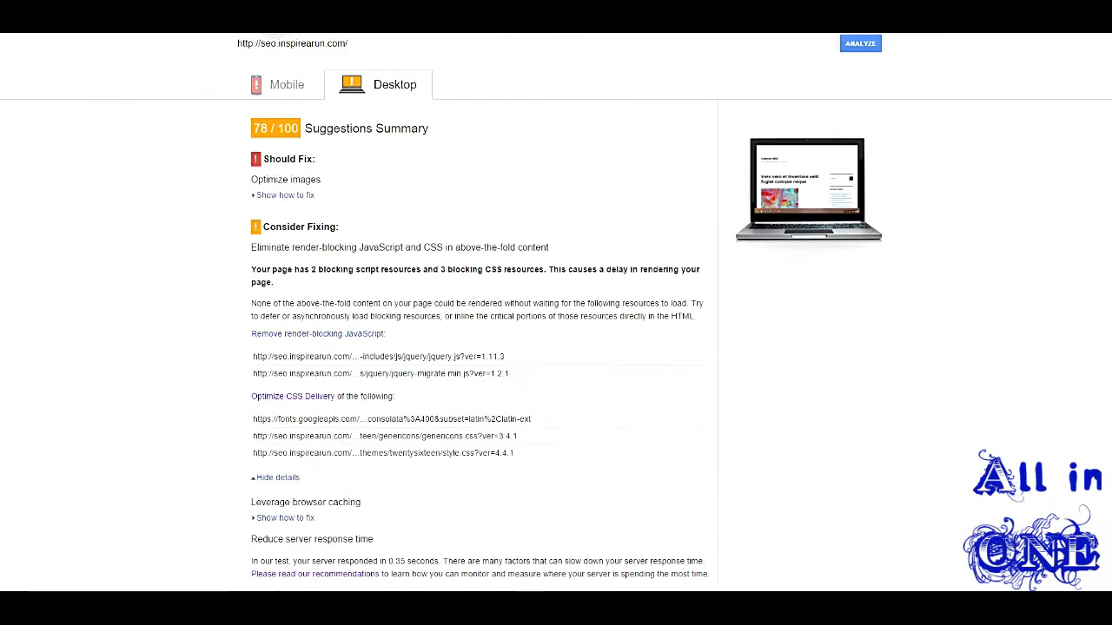
# Review the desktop suggestions in the PageSpeed Insights report and switch to the W3 Total Cache General Settings page.
pyautogui.scroll(2, 352, 201)
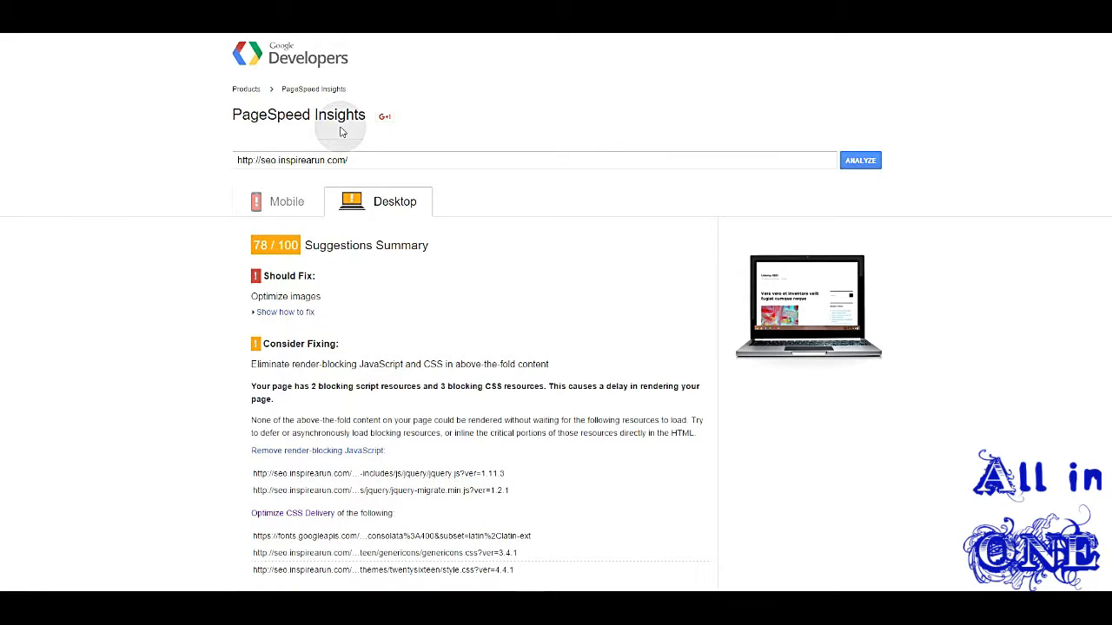
pyautogui.scroll(-2, 402, 345)
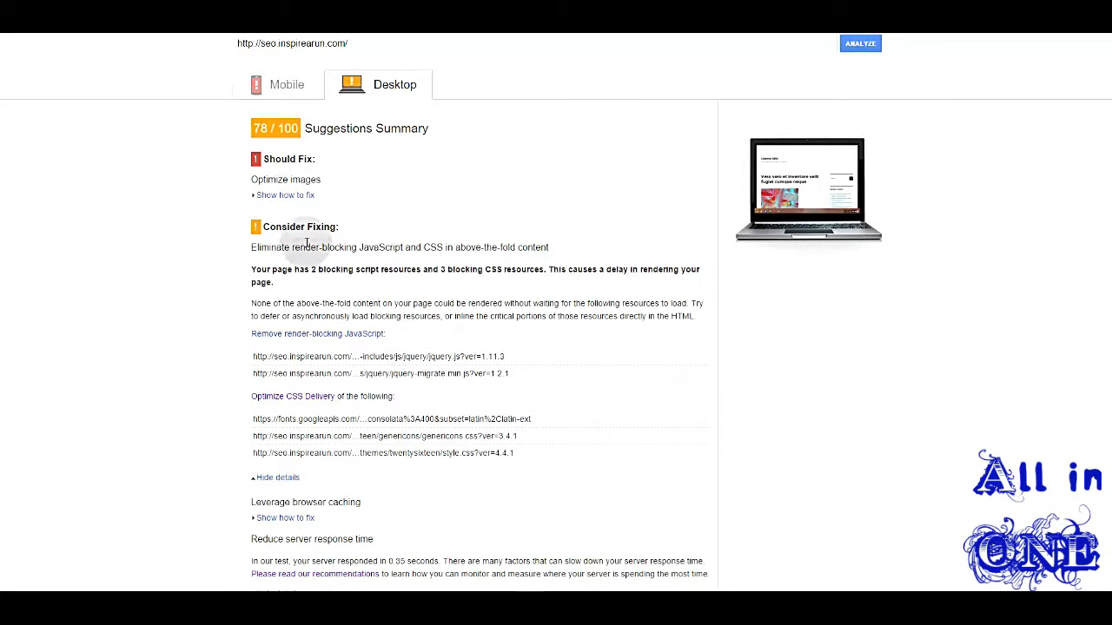
pyautogui.click(148, 7)
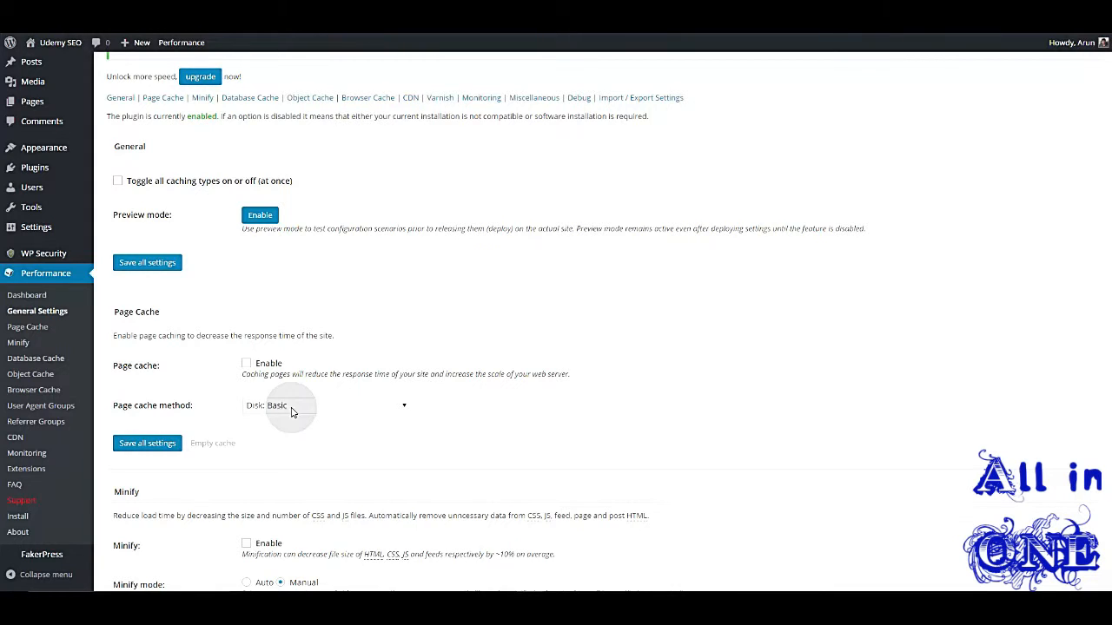
# Try to enable page caching with the Disk: Enhanced method and save all settings.
pyautogui.scroll(1, 292, 412)
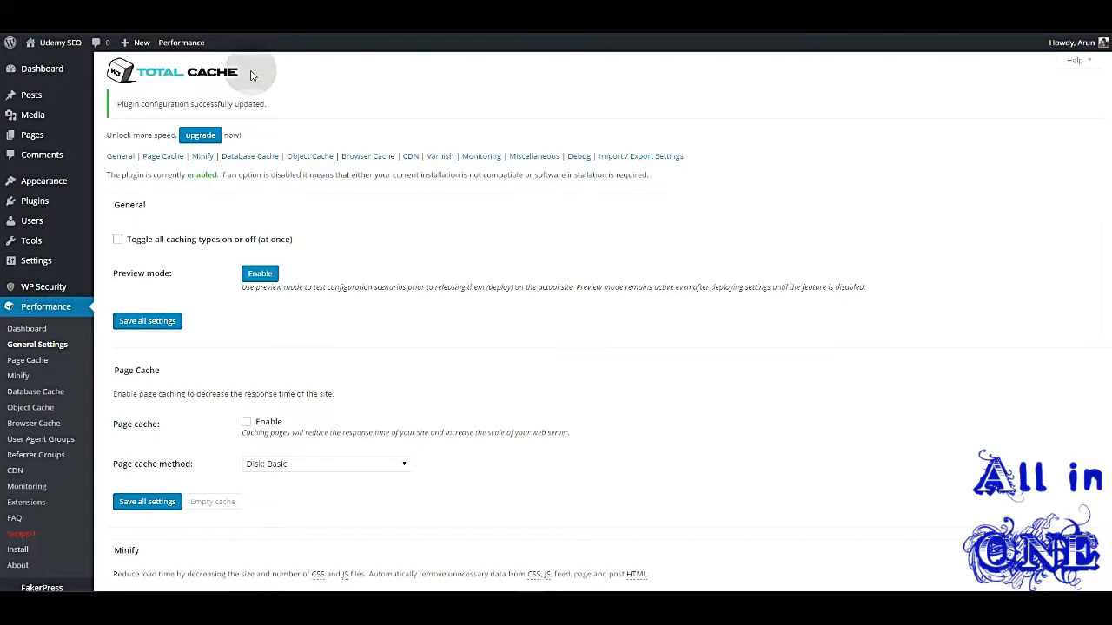
pyautogui.scroll(-3, 263, 103)
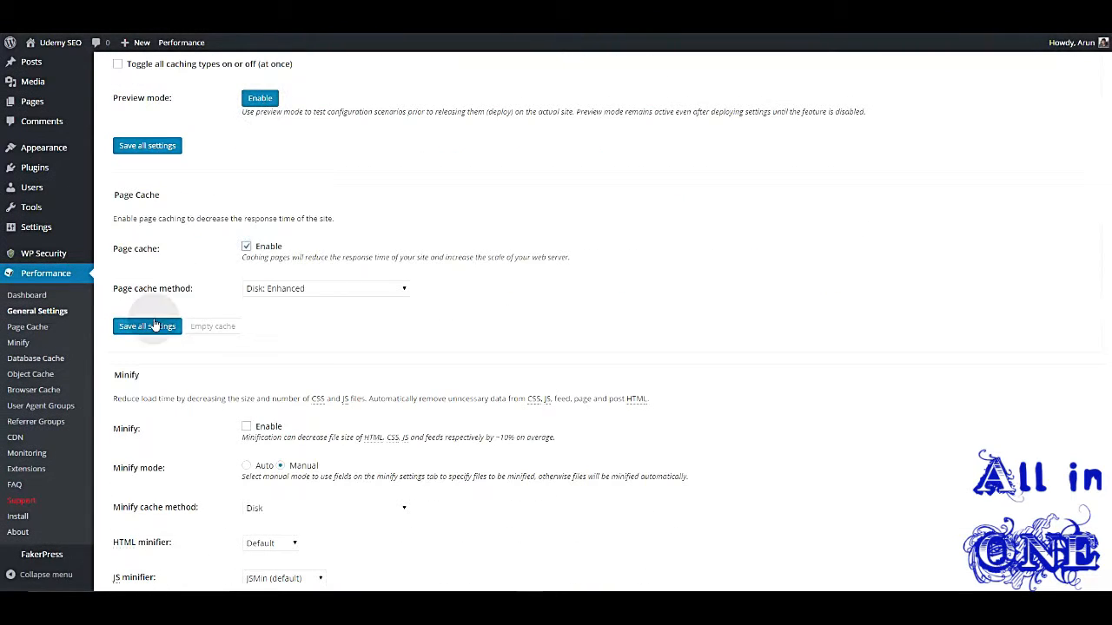
pyautogui.click(263, 293)
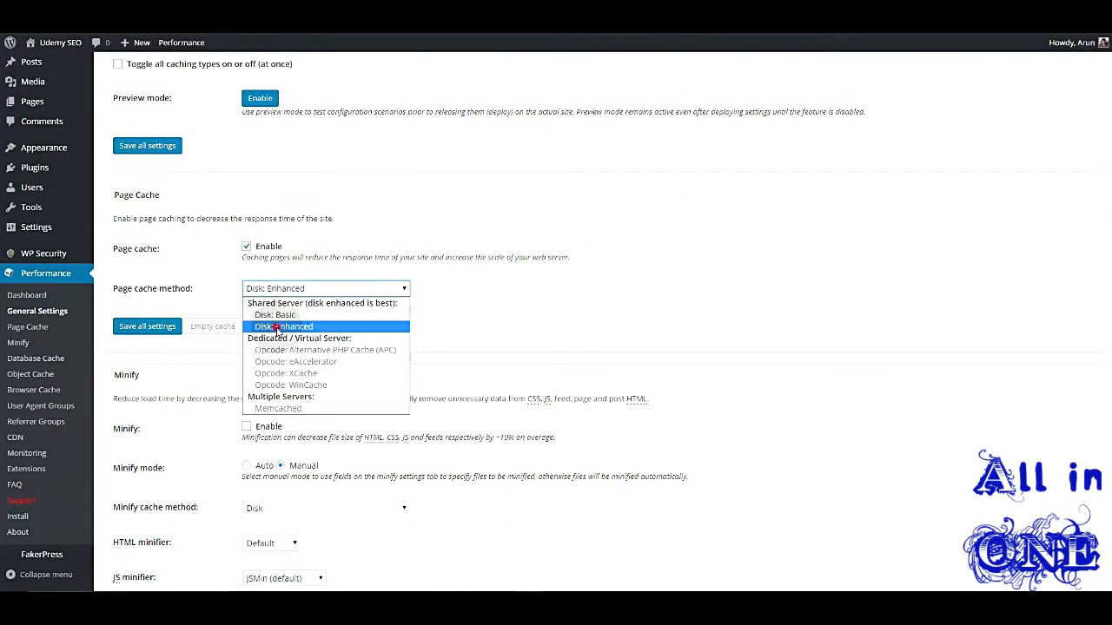
pyautogui.click(276, 326)
pyautogui.click(159, 333)
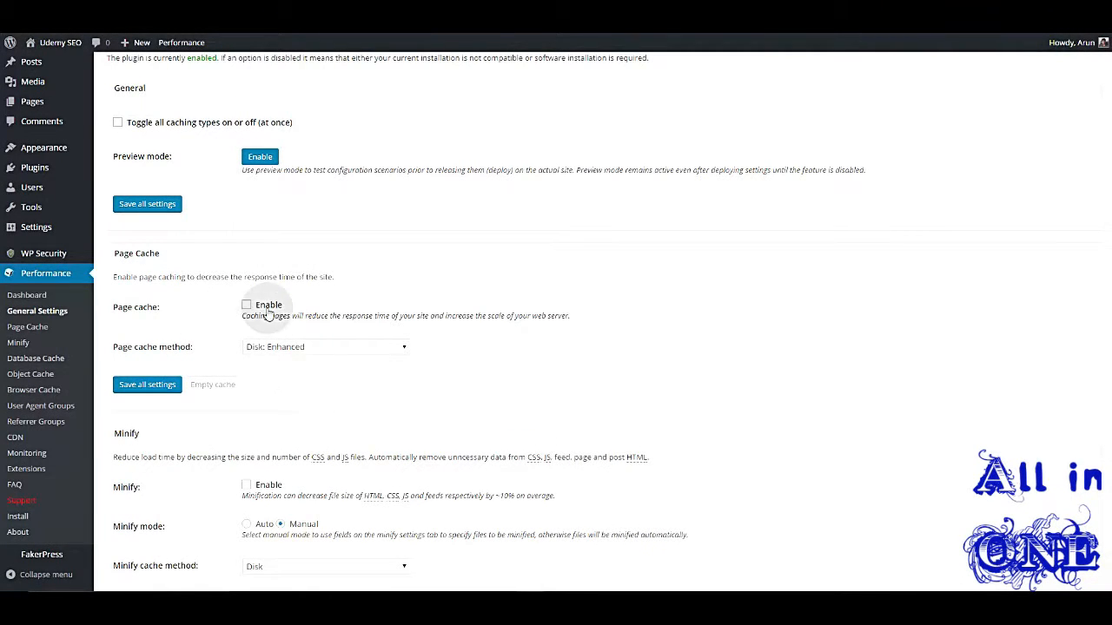
# Set the page cache method to Disk: Basic, enable page caching and save all settings.
pyautogui.click(293, 346)
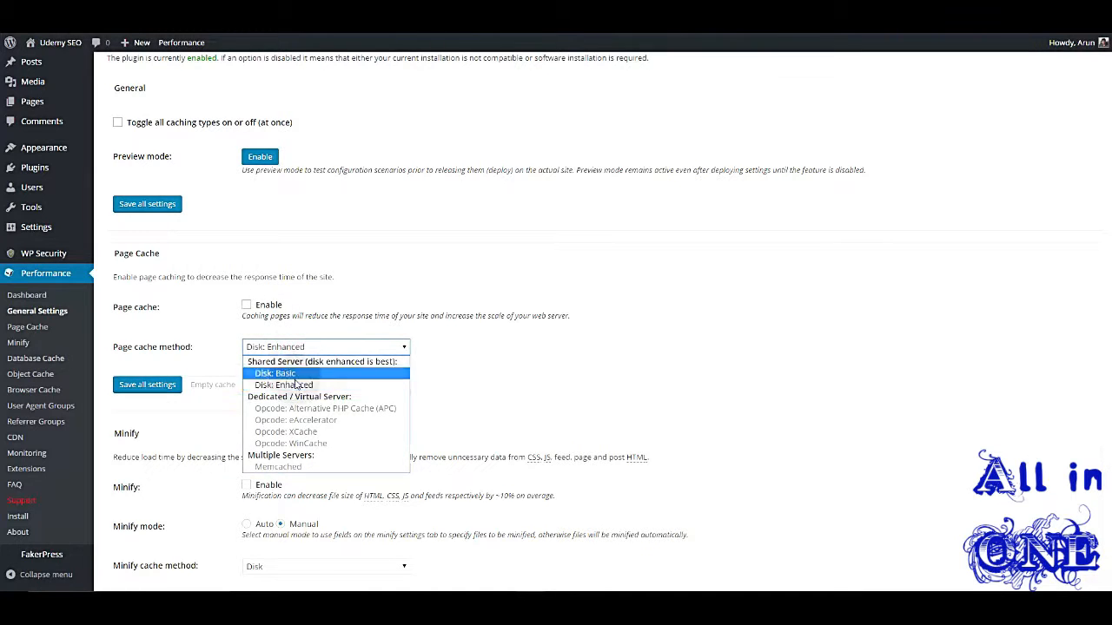
pyautogui.click(292, 374)
pyautogui.click(248, 306)
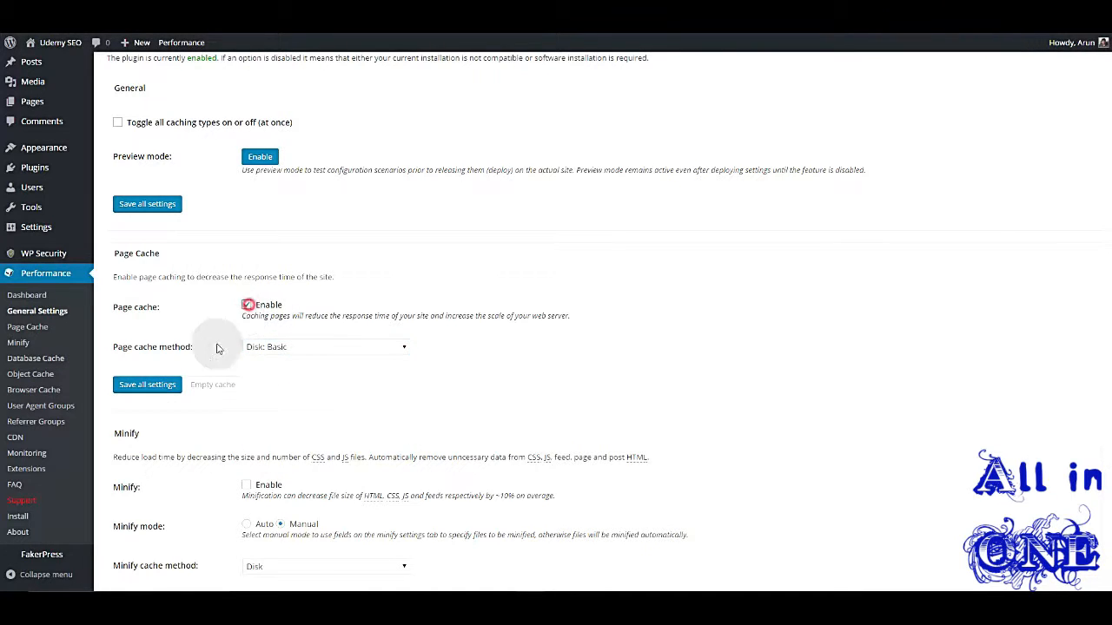
pyautogui.click(147, 384)
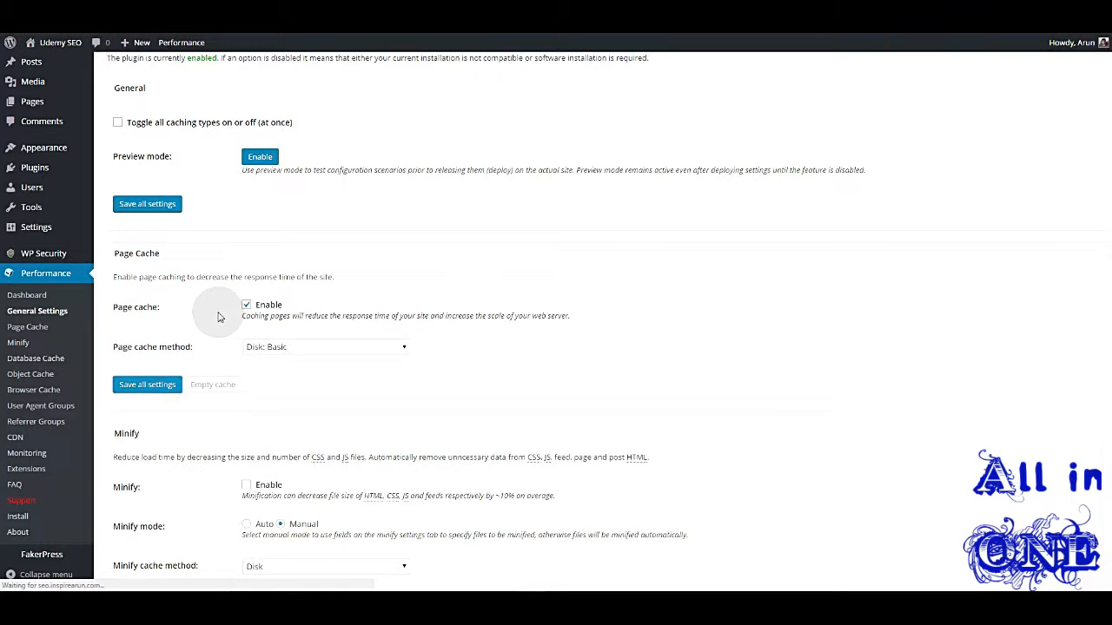
pyautogui.click(326, 346)
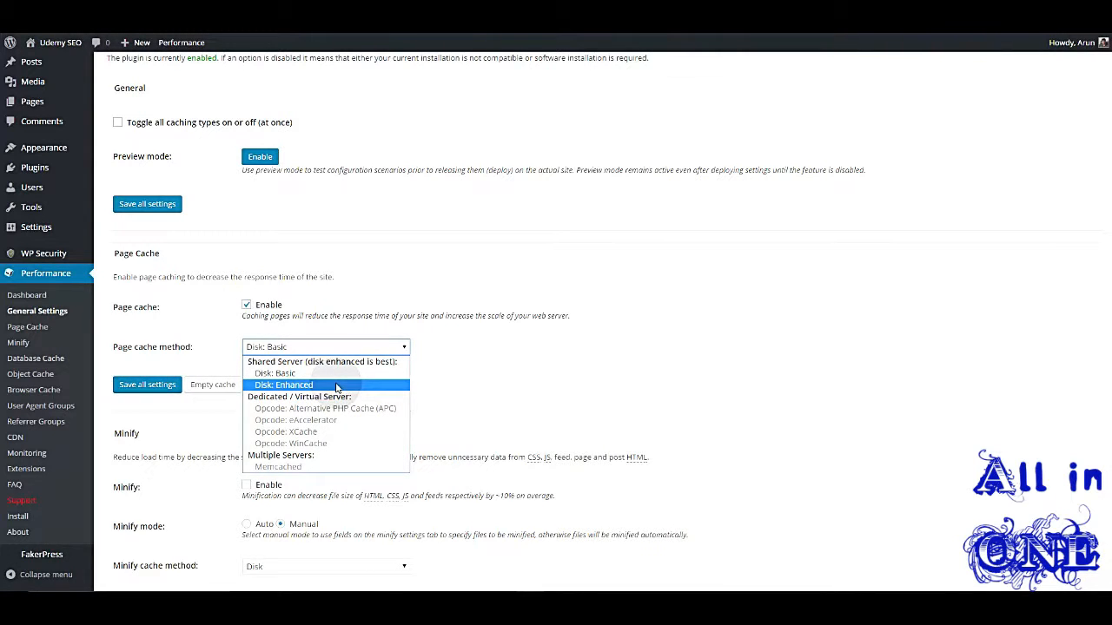
pyautogui.scroll(-2, 348, 365)
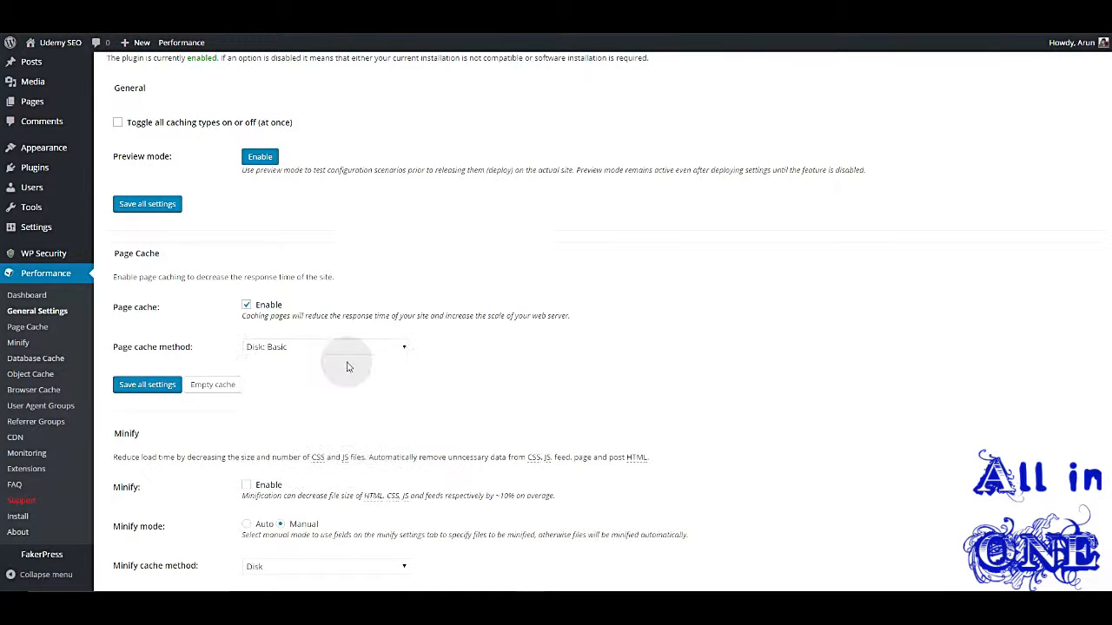
pyautogui.click(323, 290)
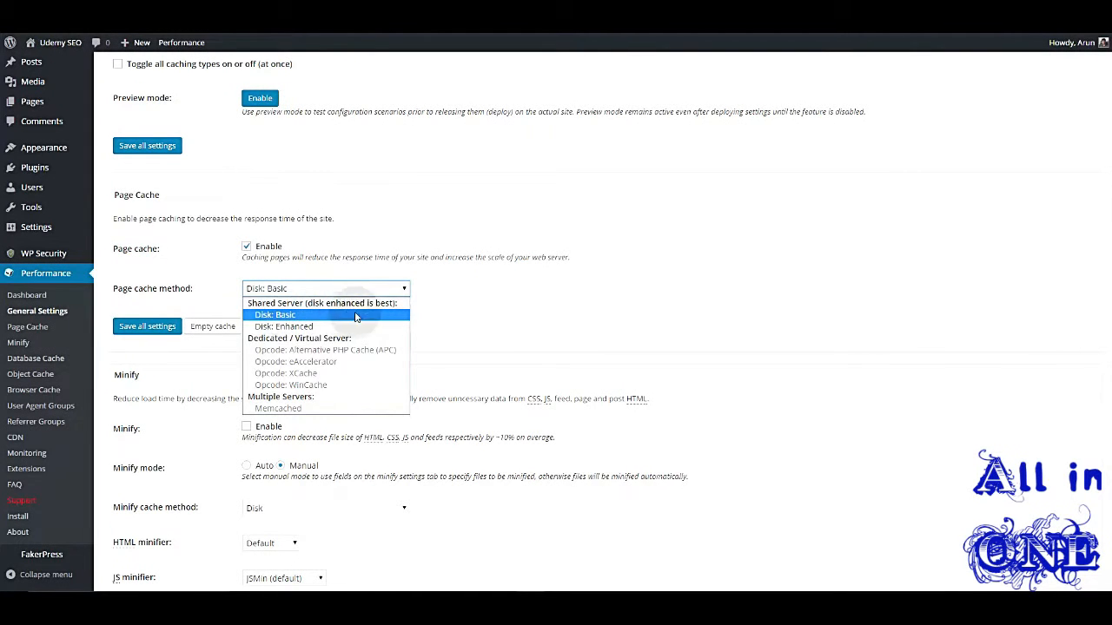
pyautogui.click(465, 308)
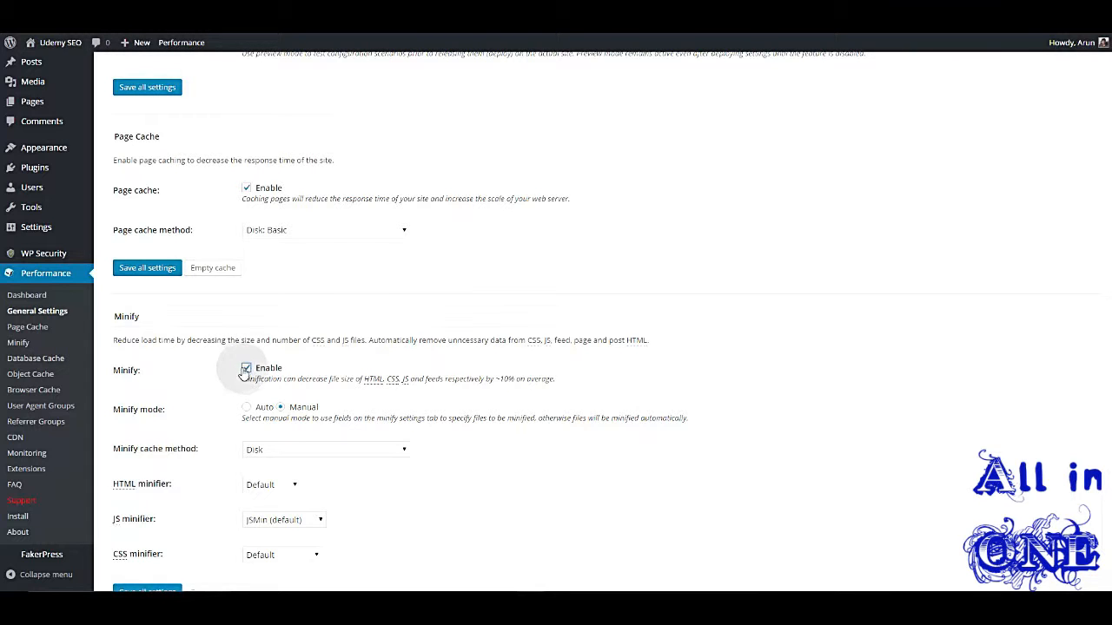
# Enable Minify in the general settings and save all settings.
pyautogui.scroll(-2, 284, 409)
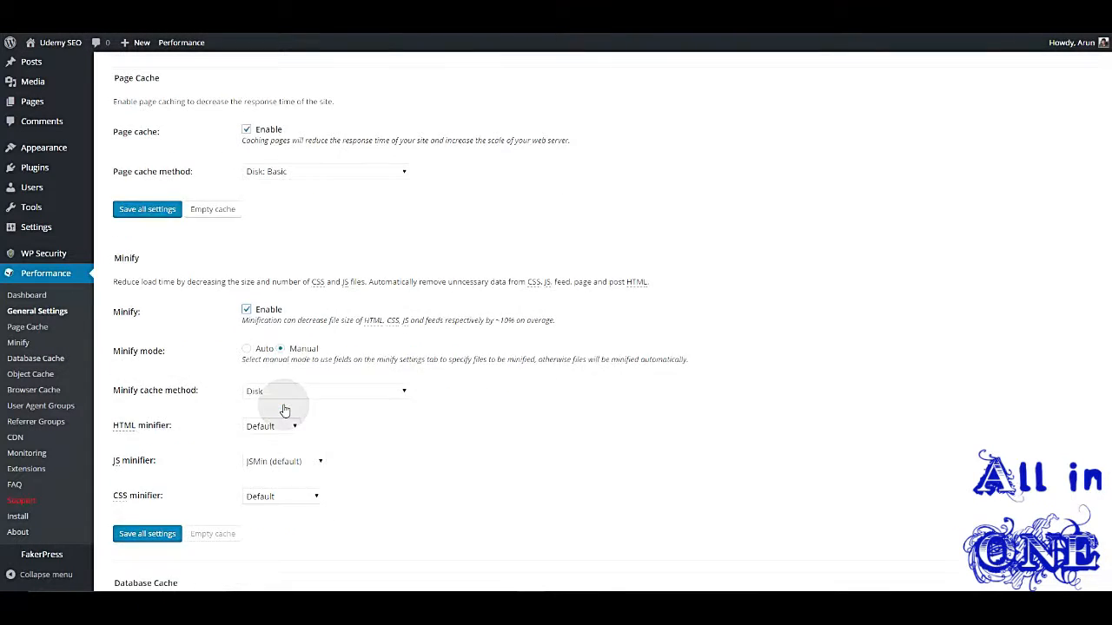
pyautogui.click(139, 415)
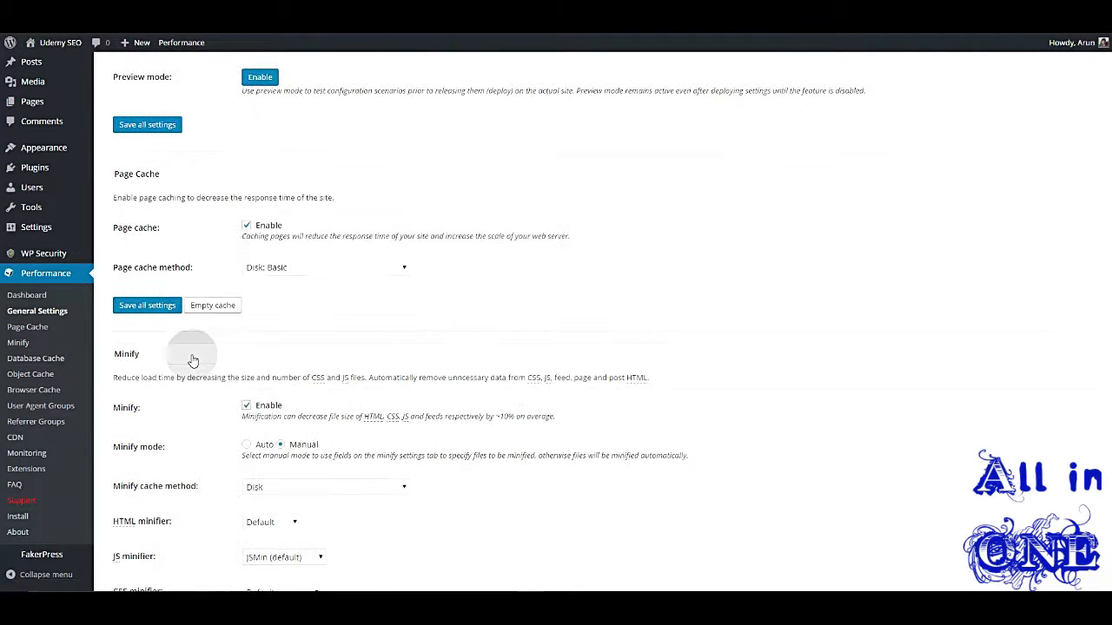
pyautogui.click(246, 406)
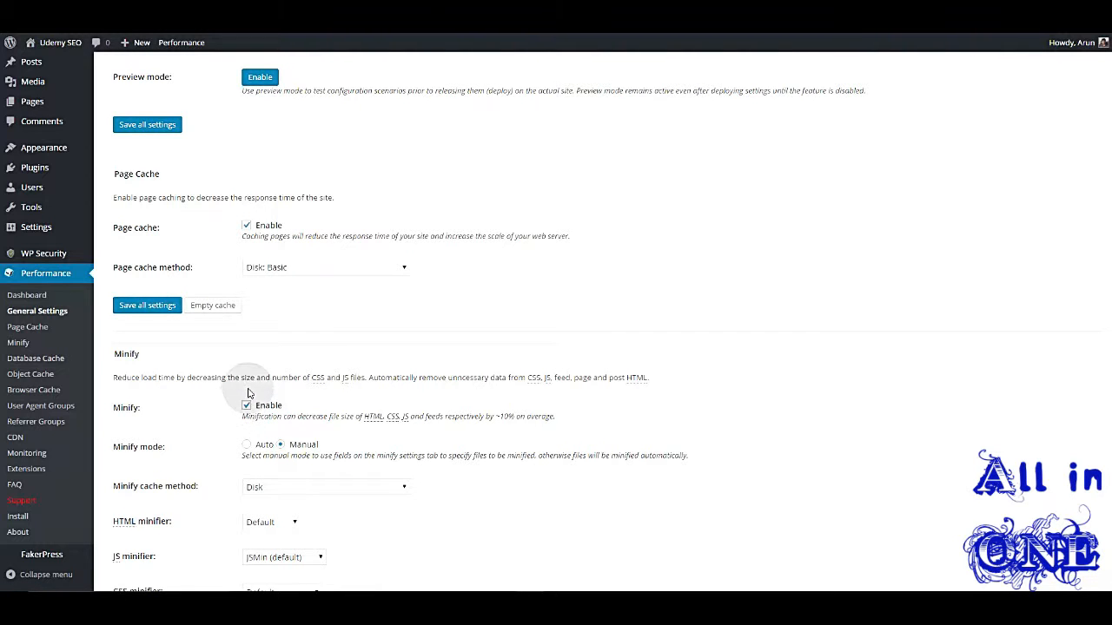
pyautogui.click(247, 406)
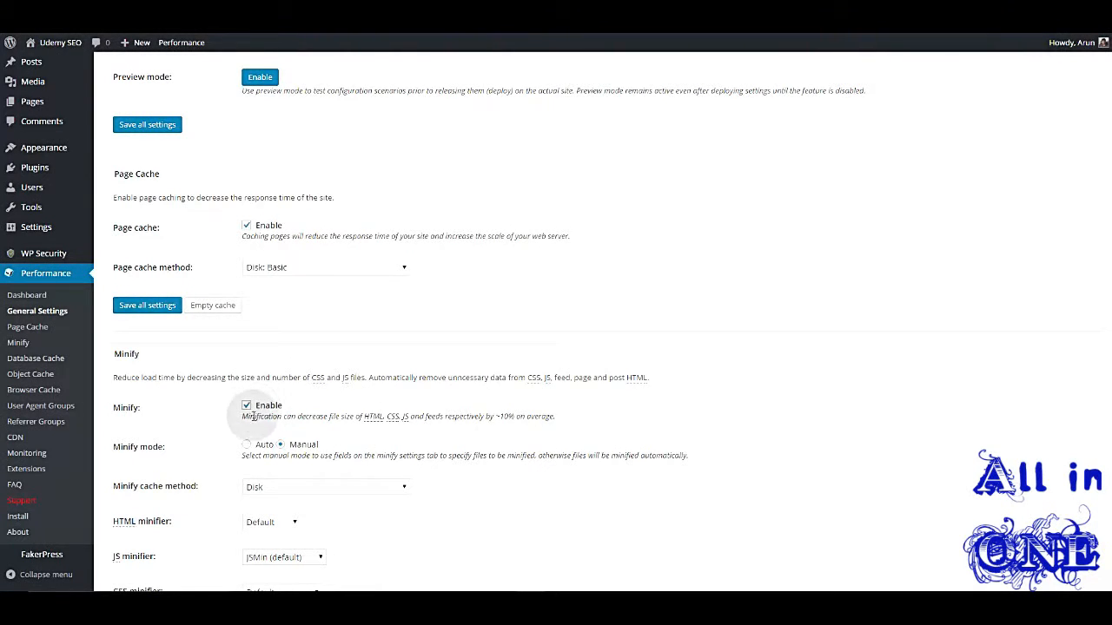
# In the general Browser Cache policy, enable the expires header, cache control header, entity tag (eTag) and W3 Total Cache header.
pyautogui.scroll(-8, 239, 347)
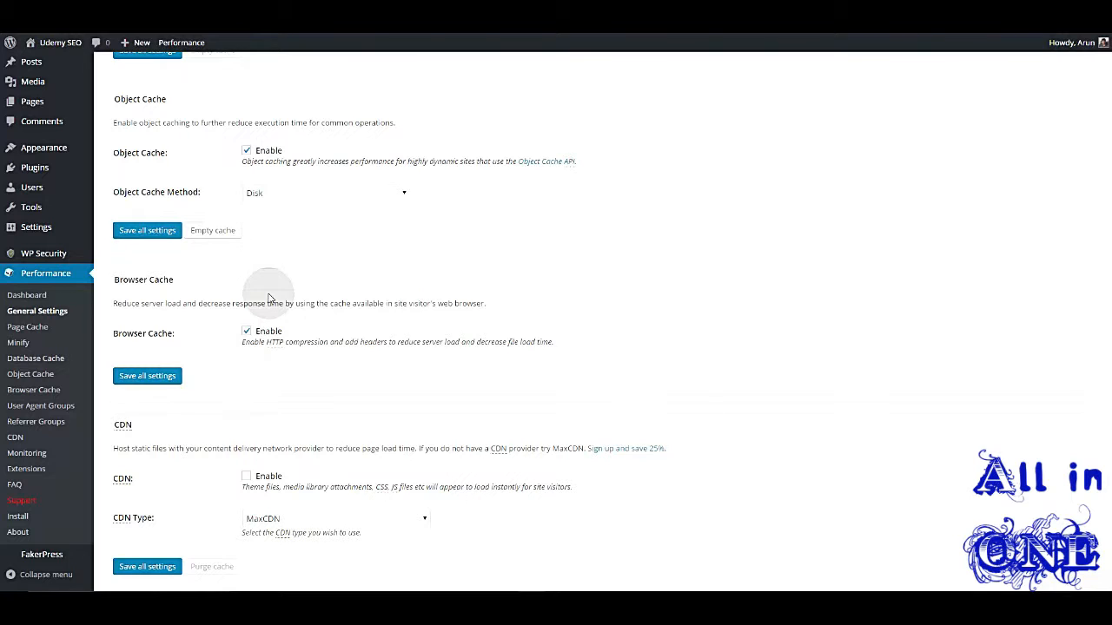
pyautogui.click(47, 393)
pyautogui.scroll(-1, 304, 195)
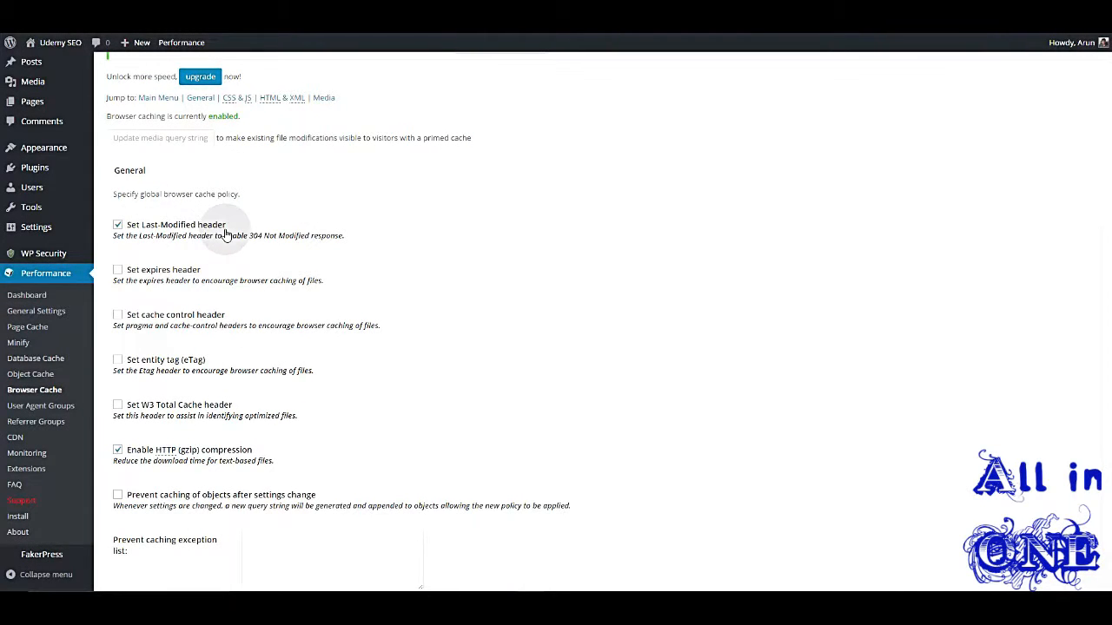
pyautogui.click(119, 271)
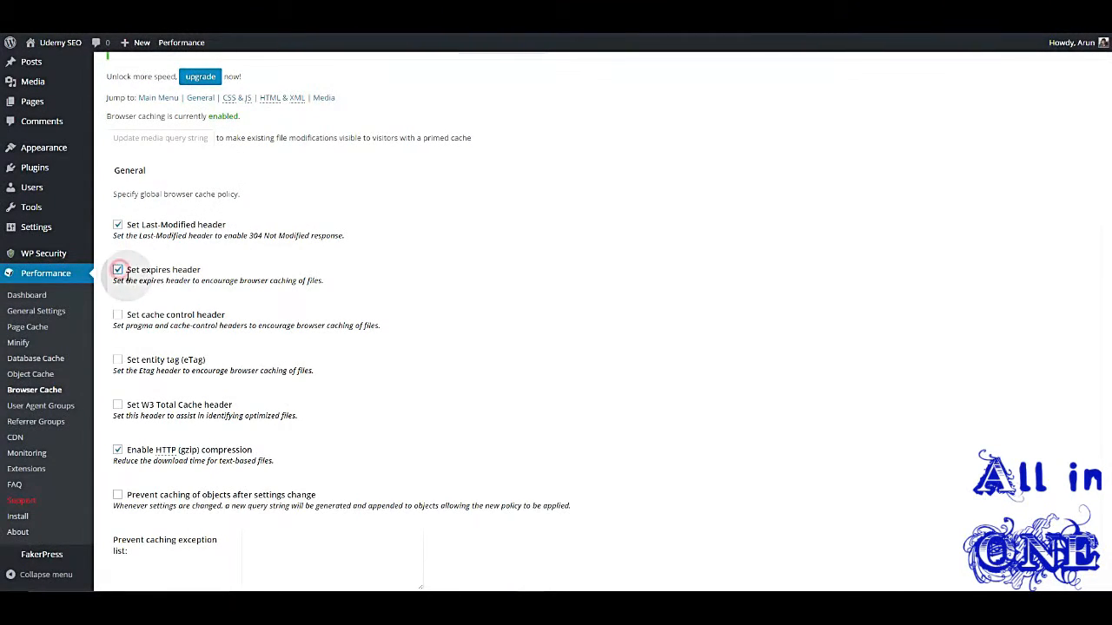
pyautogui.click(118, 315)
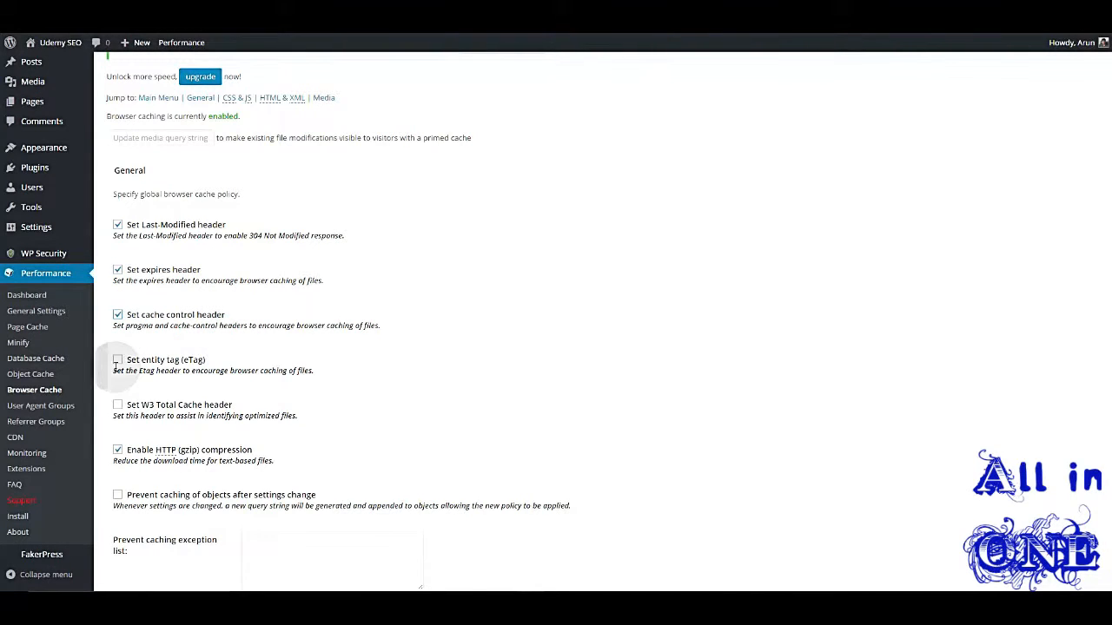
pyautogui.click(118, 360)
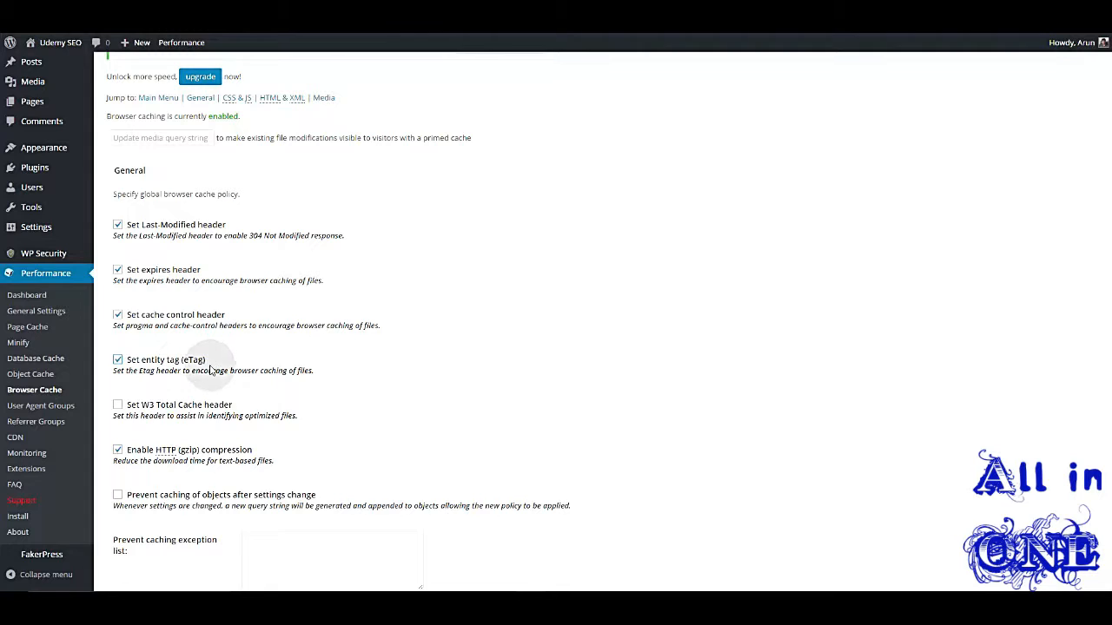
pyautogui.click(118, 406)
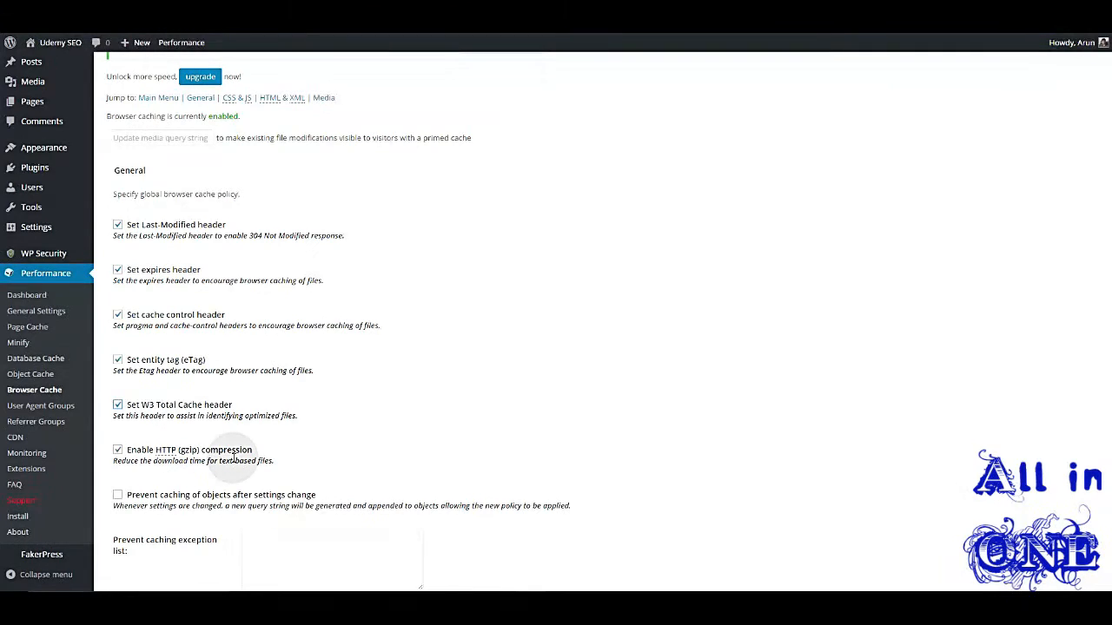
# Disable HTTP (gzip) compression and enable "Don't set cookies for static files" in the general browser cache policy.
pyautogui.click(119, 453)
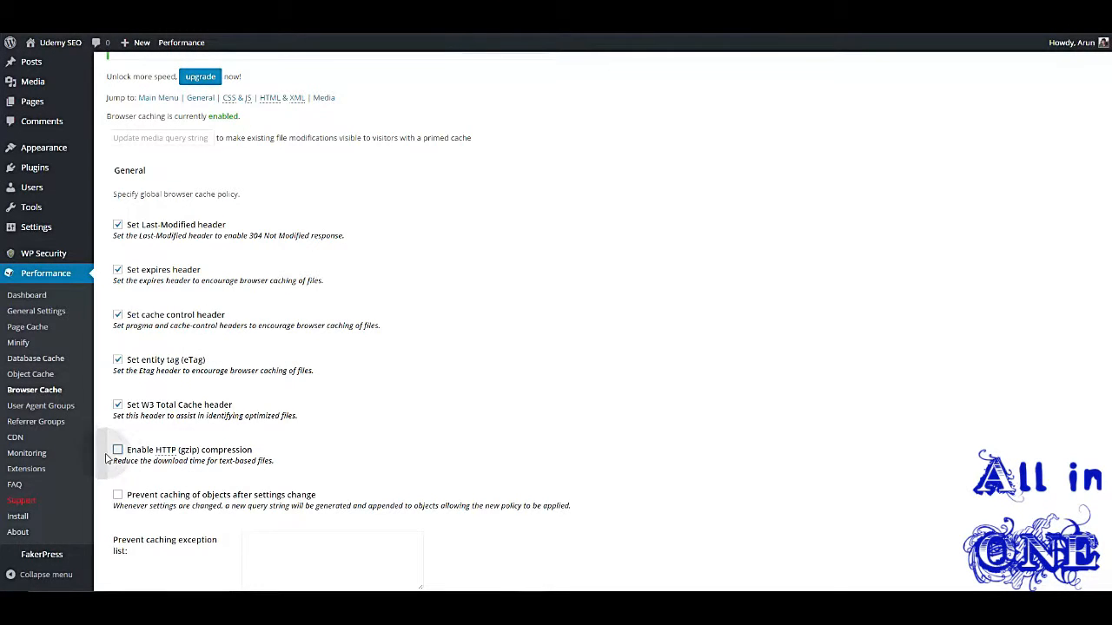
pyautogui.scroll(-4, 119, 449)
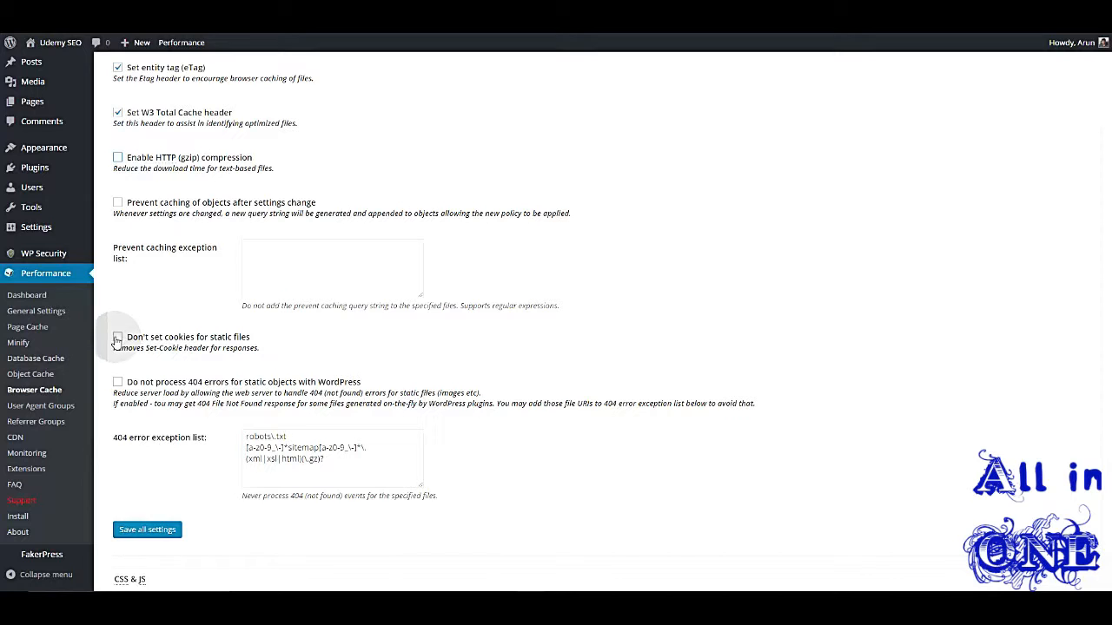
pyautogui.click(119, 337)
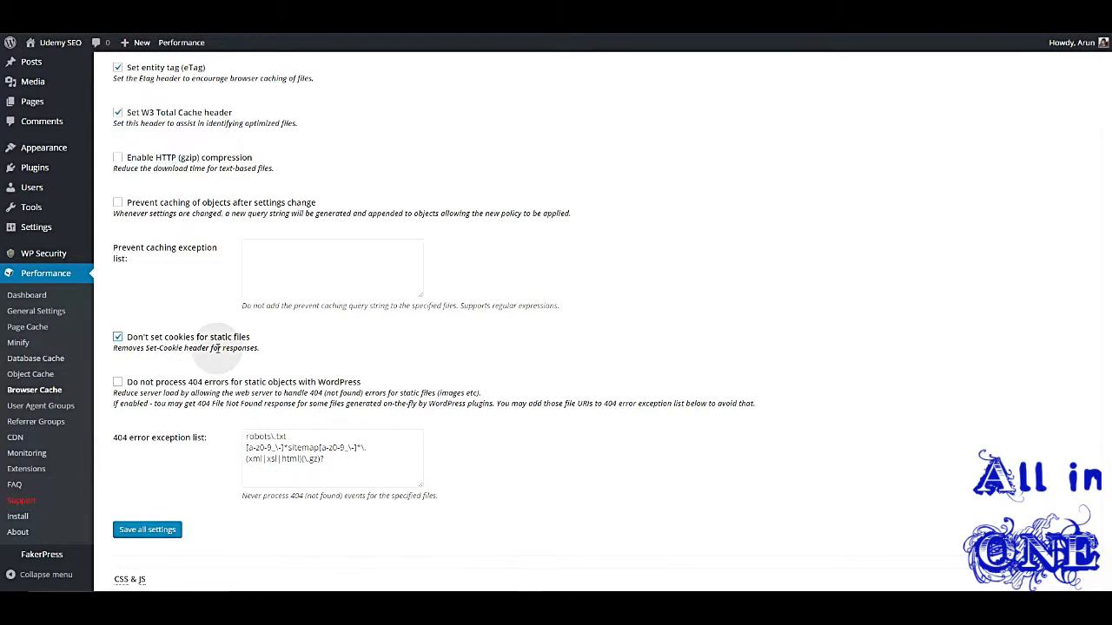
# Check the CSS & JS, HTML & XML and media policies, save all browser cache settings and empty the page cache.
pyautogui.scroll(-1, 253, 349)
pyautogui.scroll(1, 249, 358)
pyautogui.scroll(3, 235, 351)
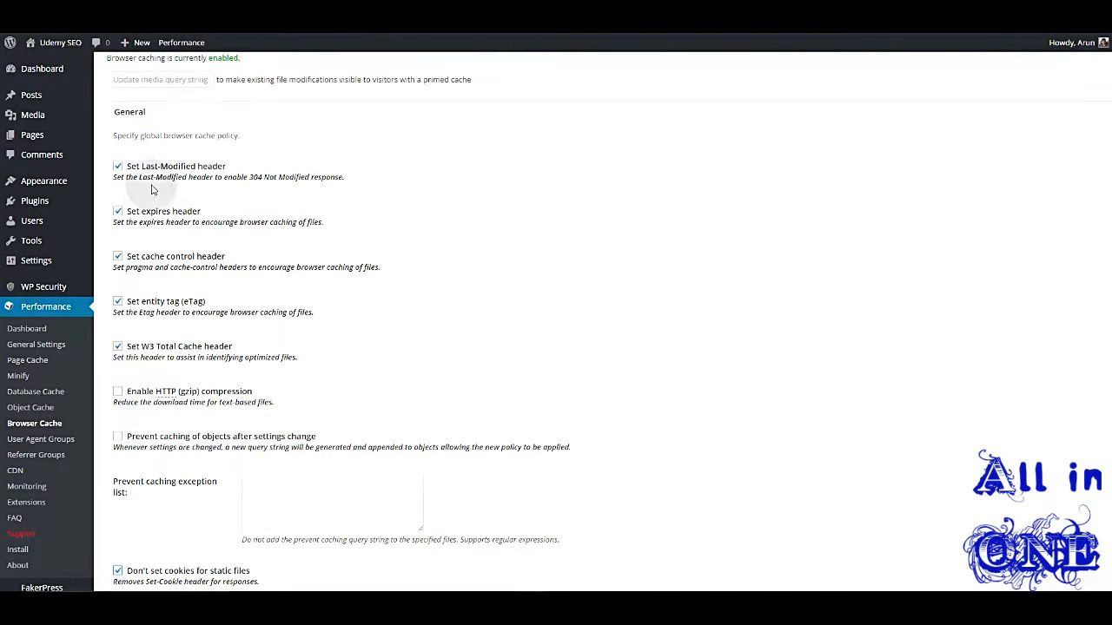
pyautogui.scroll(-10, 152, 187)
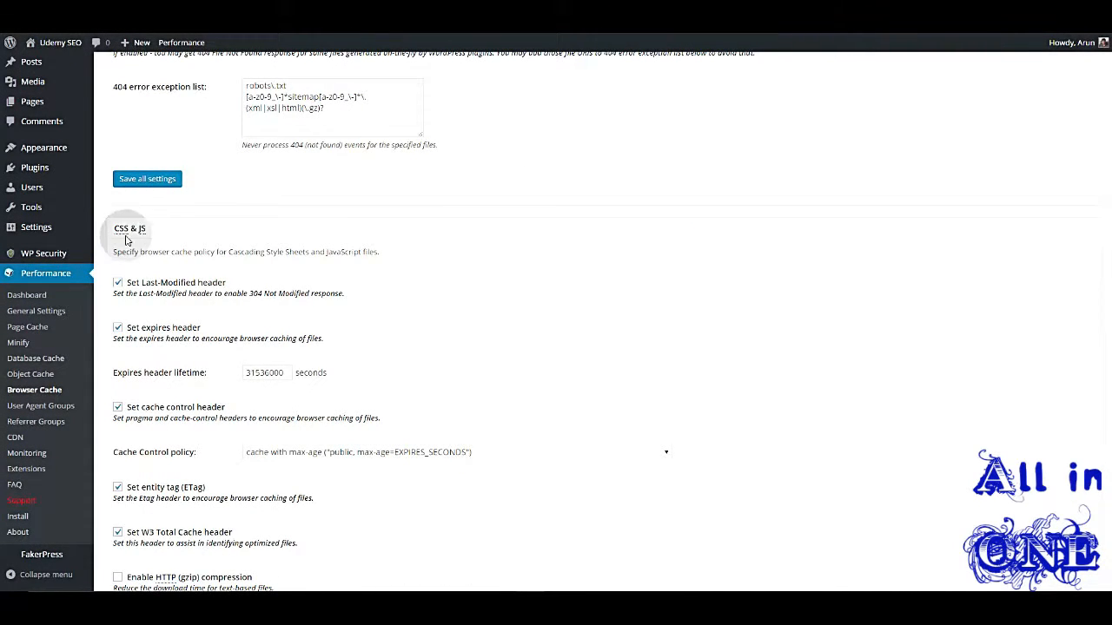
pyautogui.scroll(-5, 135, 252)
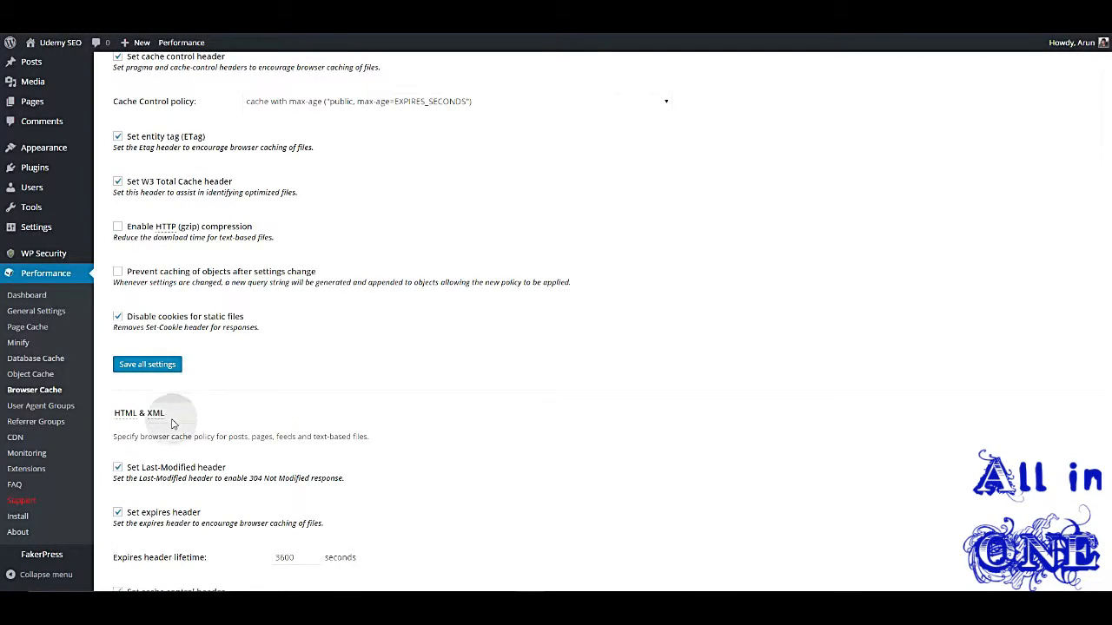
pyautogui.scroll(-7, 139, 365)
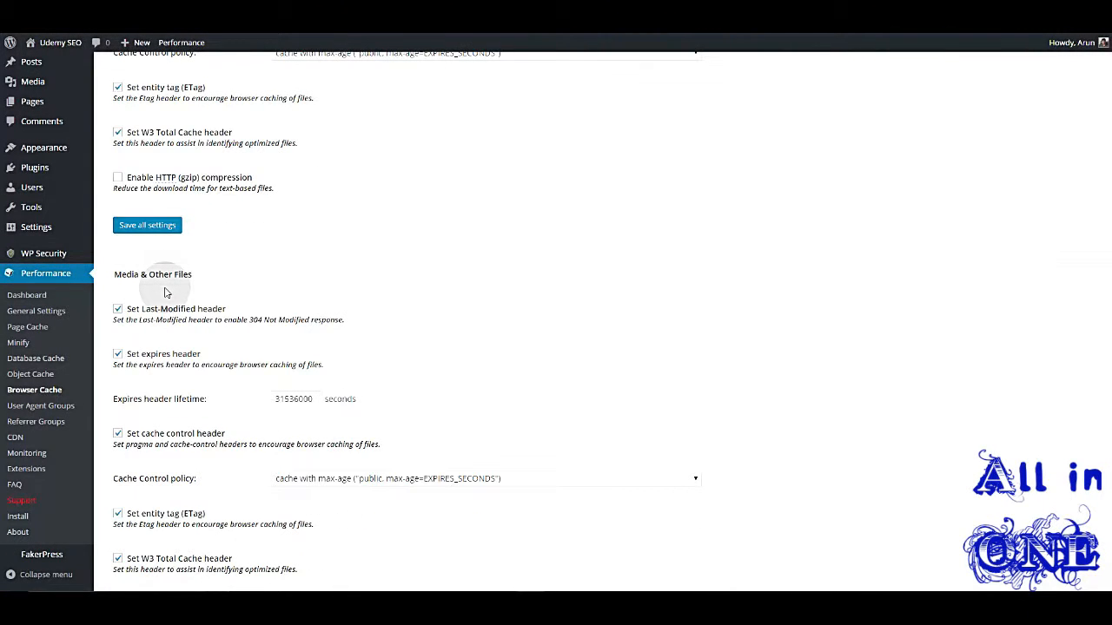
pyautogui.scroll(-3, 166, 293)
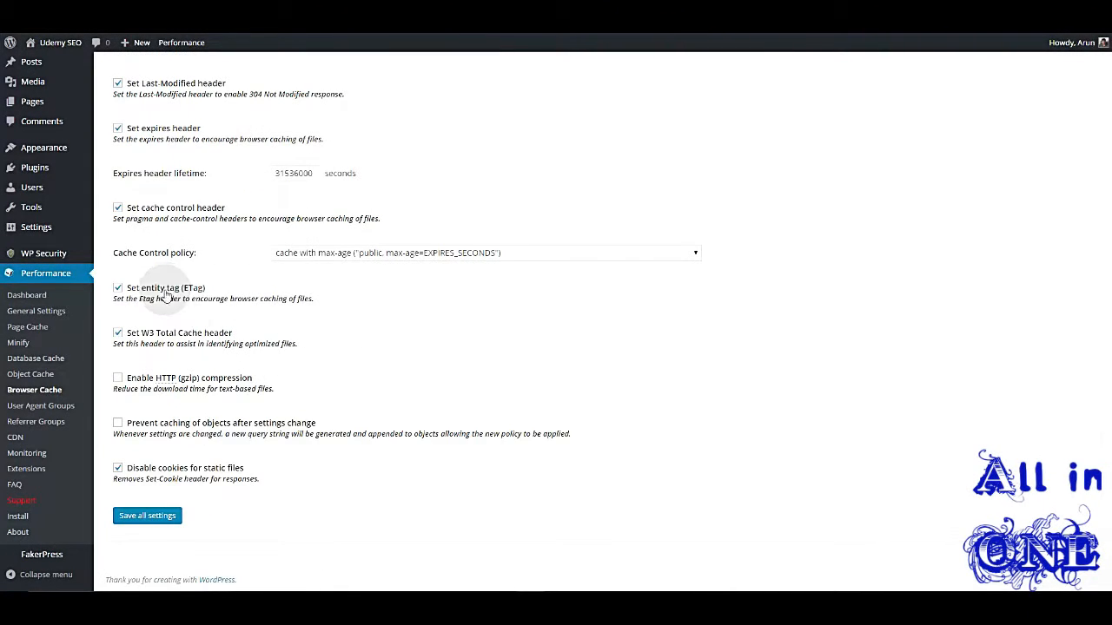
pyautogui.click(175, 516)
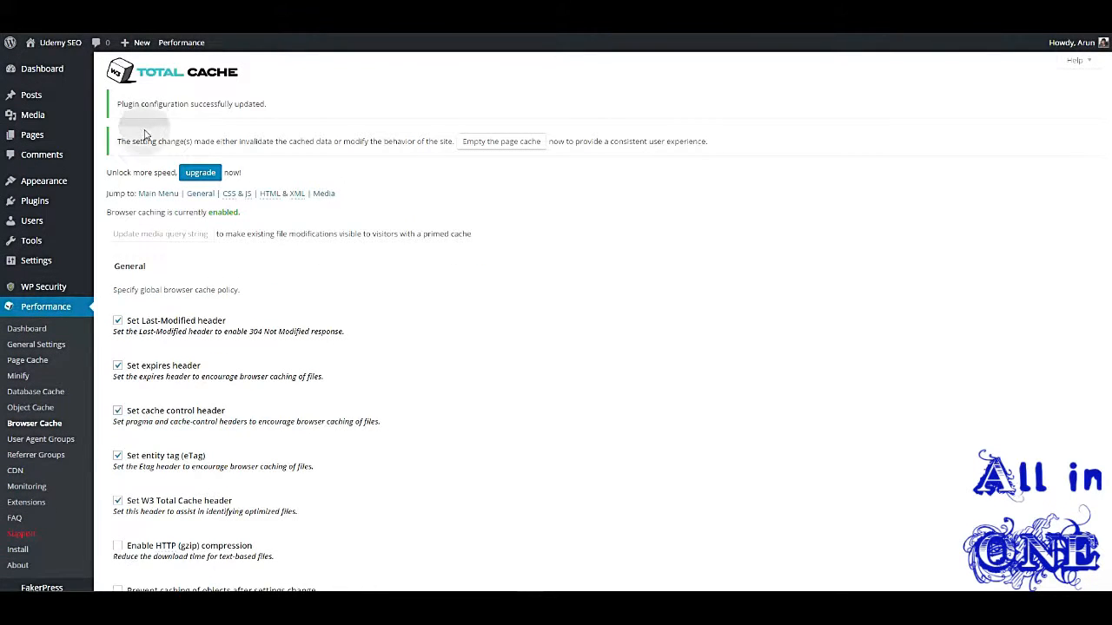
pyautogui.click(517, 144)
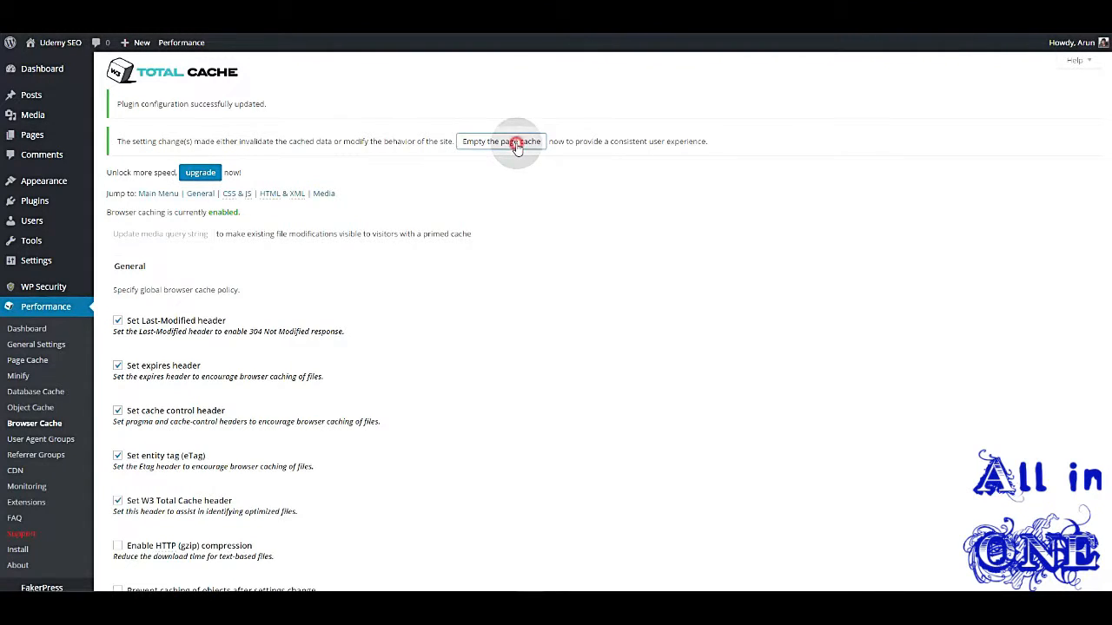
# In the page cache settings, enable caching of feeds and of 404 (not found) pages, and save all settings.
pyautogui.click(30, 362)
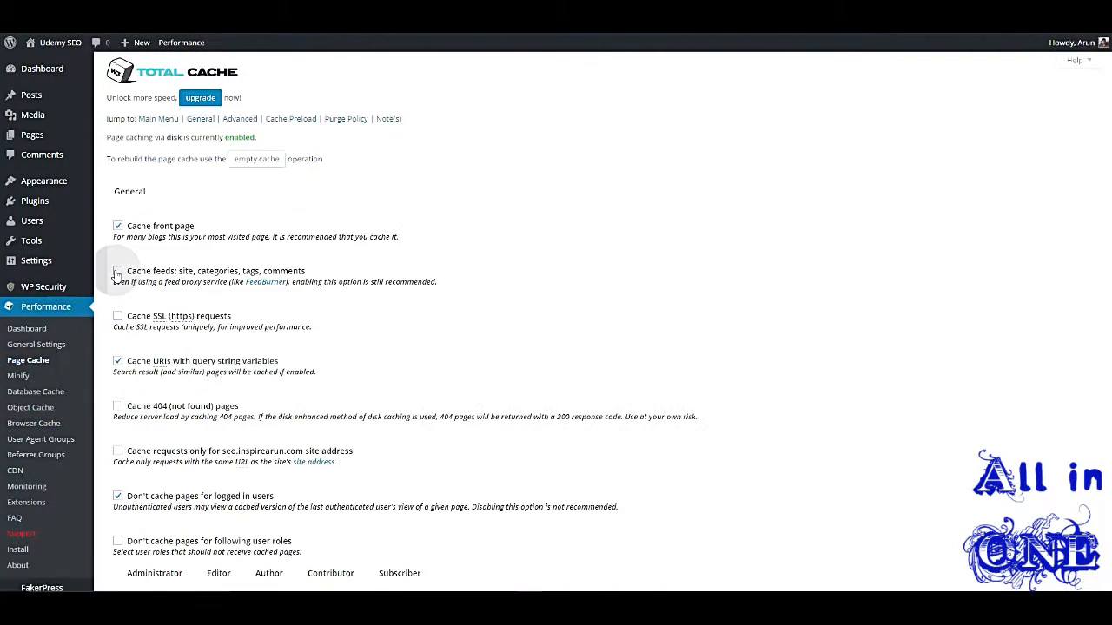
pyautogui.click(117, 272)
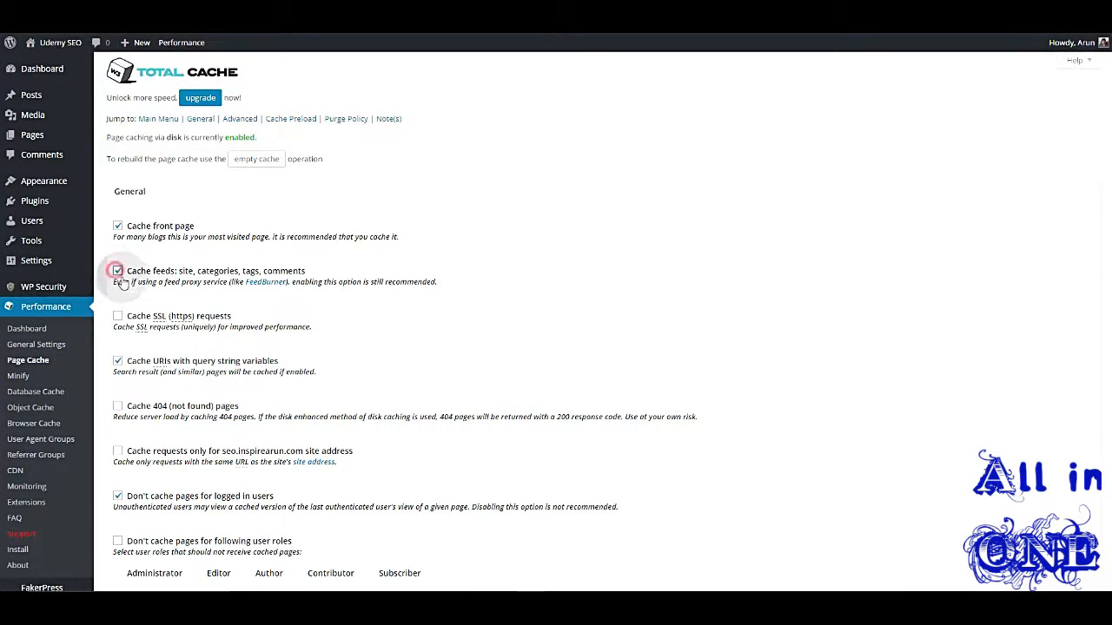
pyautogui.scroll(-1, 118, 312)
pyautogui.click(118, 348)
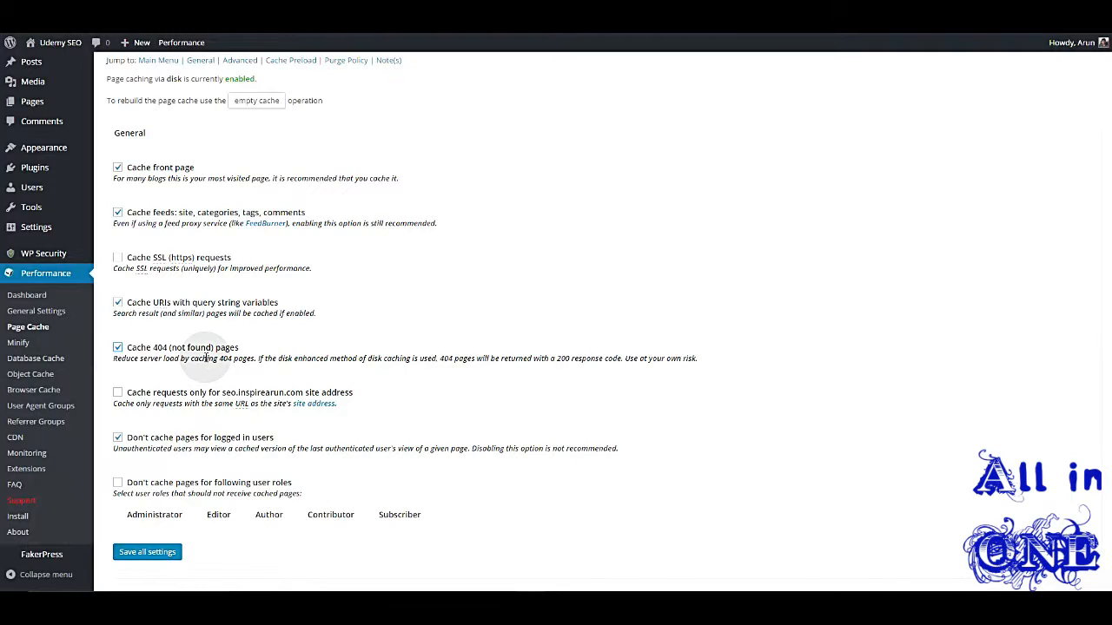
pyautogui.scroll(-1, 205, 358)
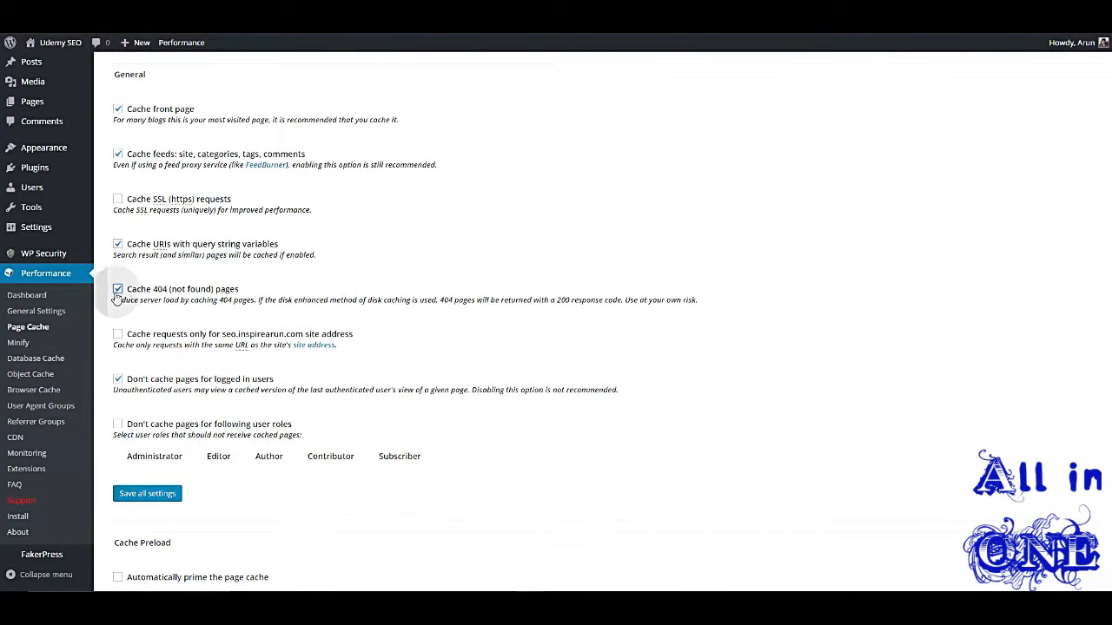
pyautogui.scroll(-2, 178, 344)
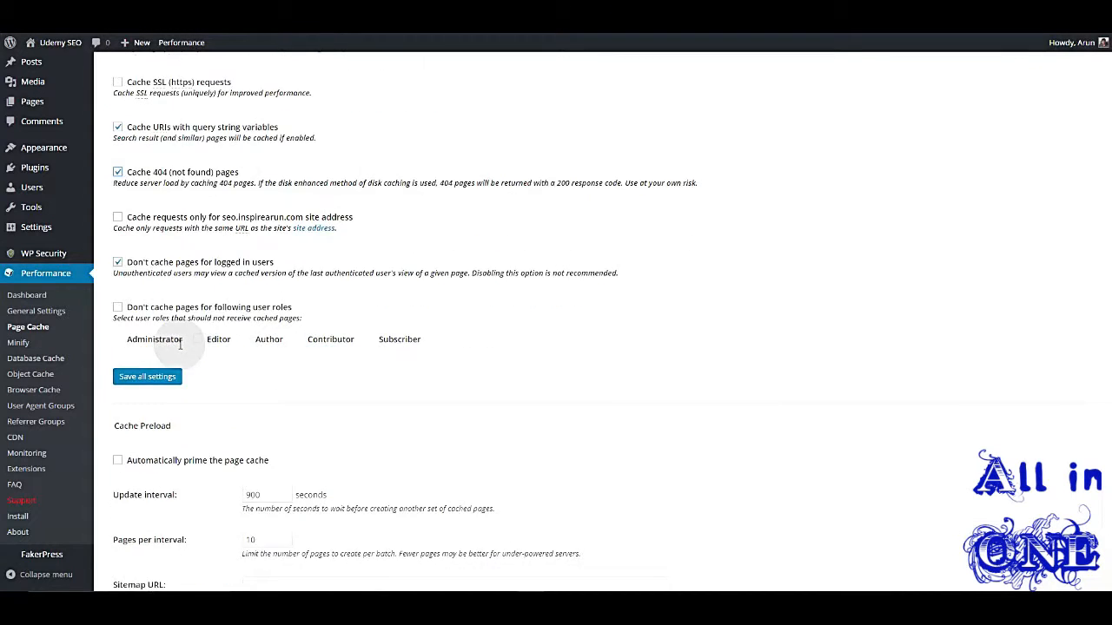
pyautogui.scroll(-10, 180, 344)
pyautogui.click(160, 421)
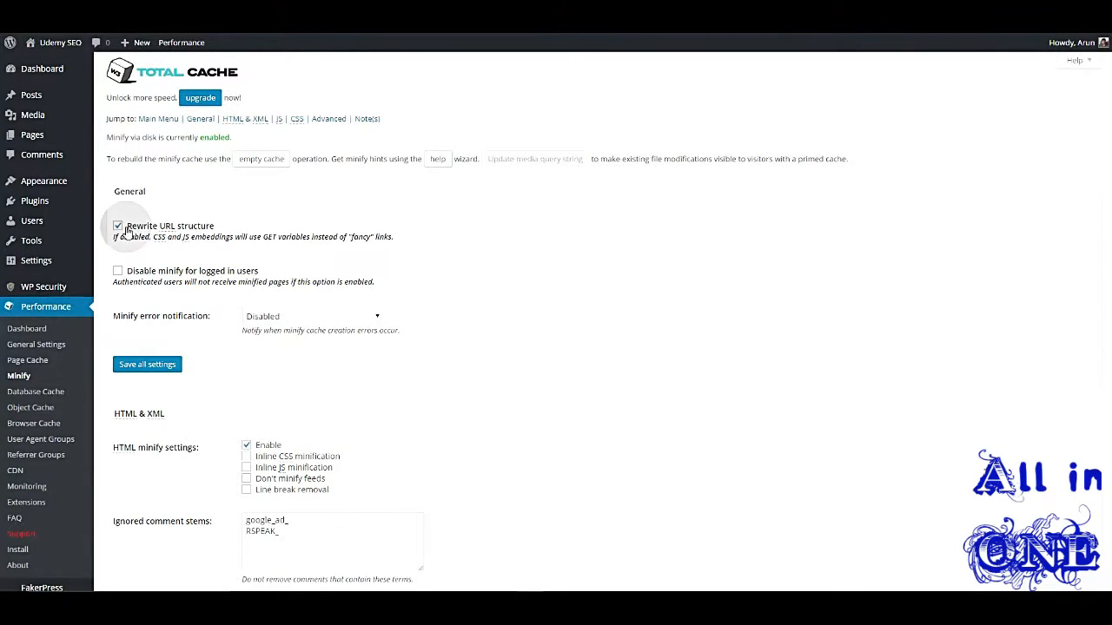
# Add all JavaScript files and cascading style sheets listed in the Minify help wizard for the Twenty Sixteen theme and apply them.
pyautogui.click(437, 161)
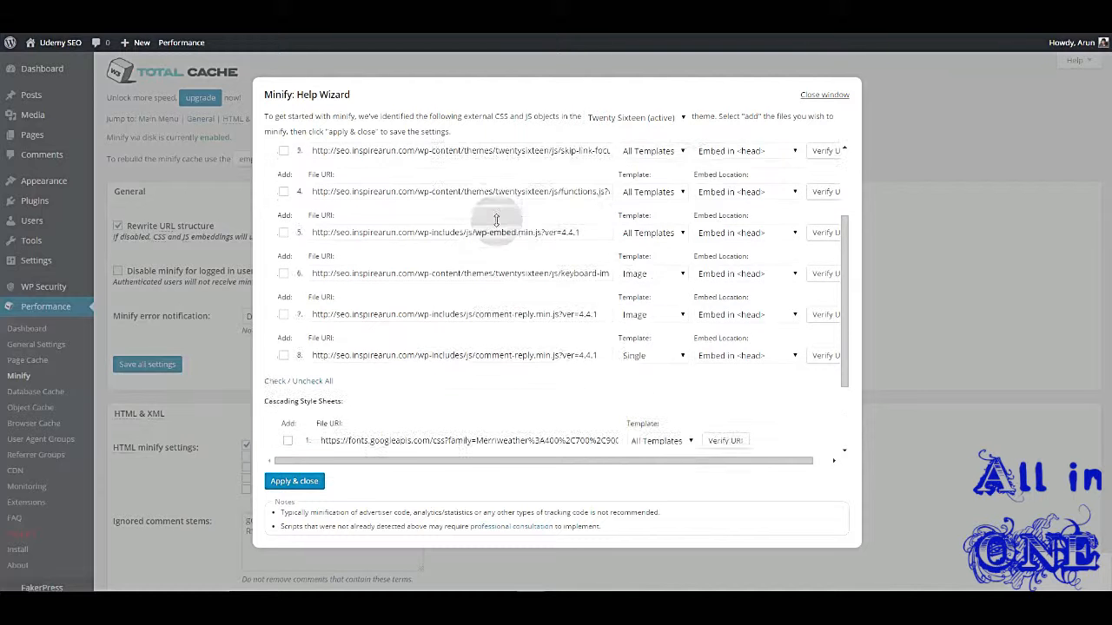
pyautogui.moveTo(545, 416)
pyautogui.mouseDown()
pyautogui.moveTo(618, 416)
pyautogui.moveTo(546, 416)
pyautogui.mouseUp()
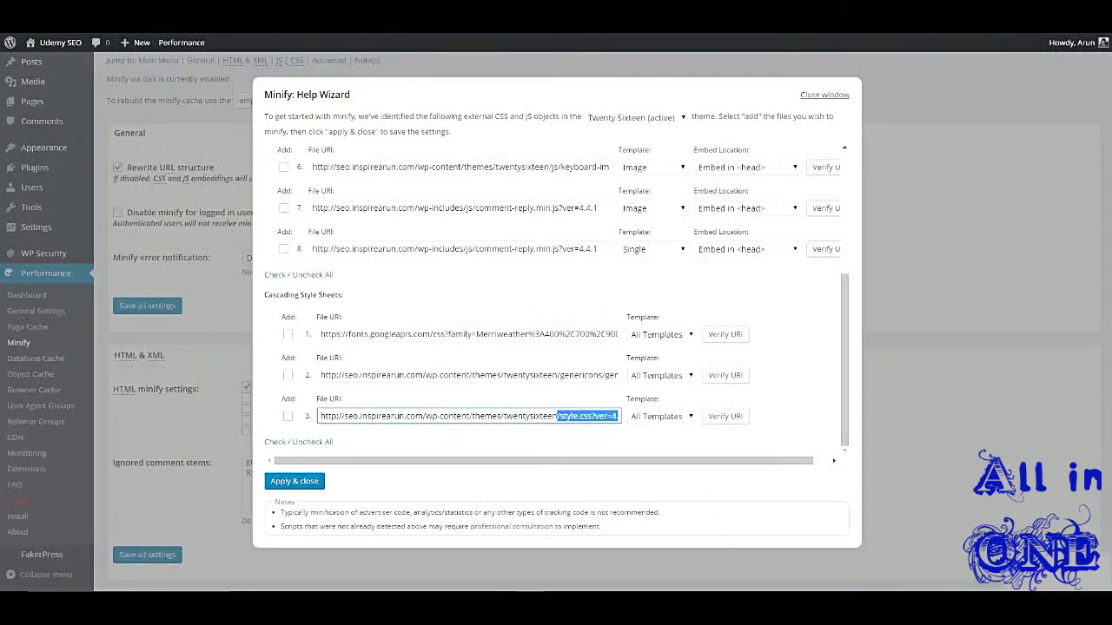
pyautogui.scroll(5, 500, 342)
pyautogui.scroll(3, 499, 342)
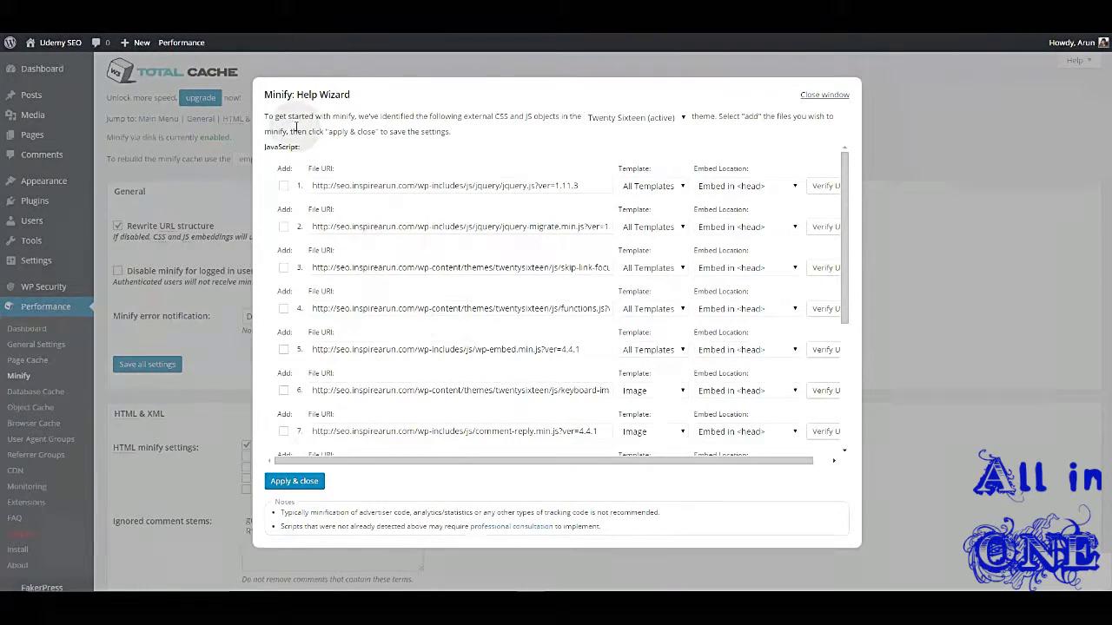
pyautogui.scroll(-6, 371, 286)
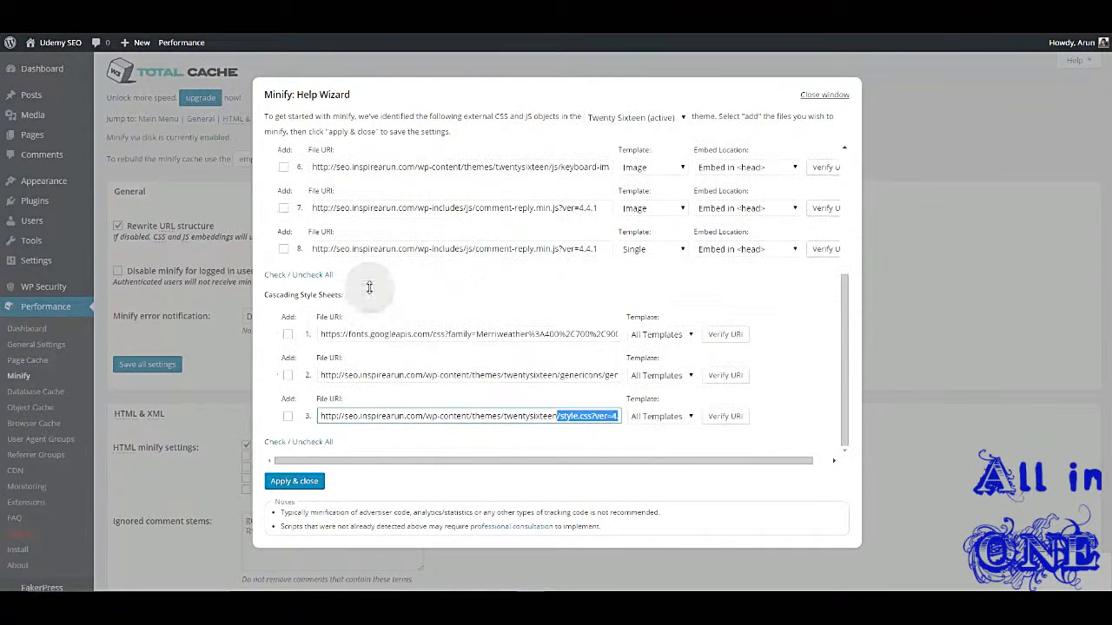
pyautogui.click(285, 275)
pyautogui.scroll(-3, 287, 330)
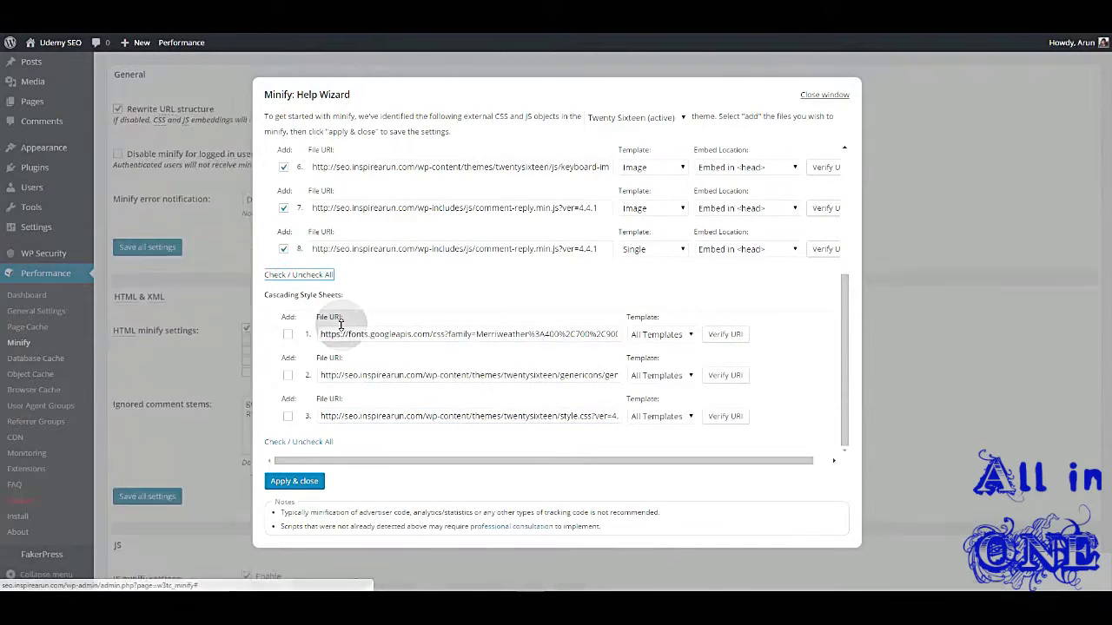
pyautogui.click(287, 441)
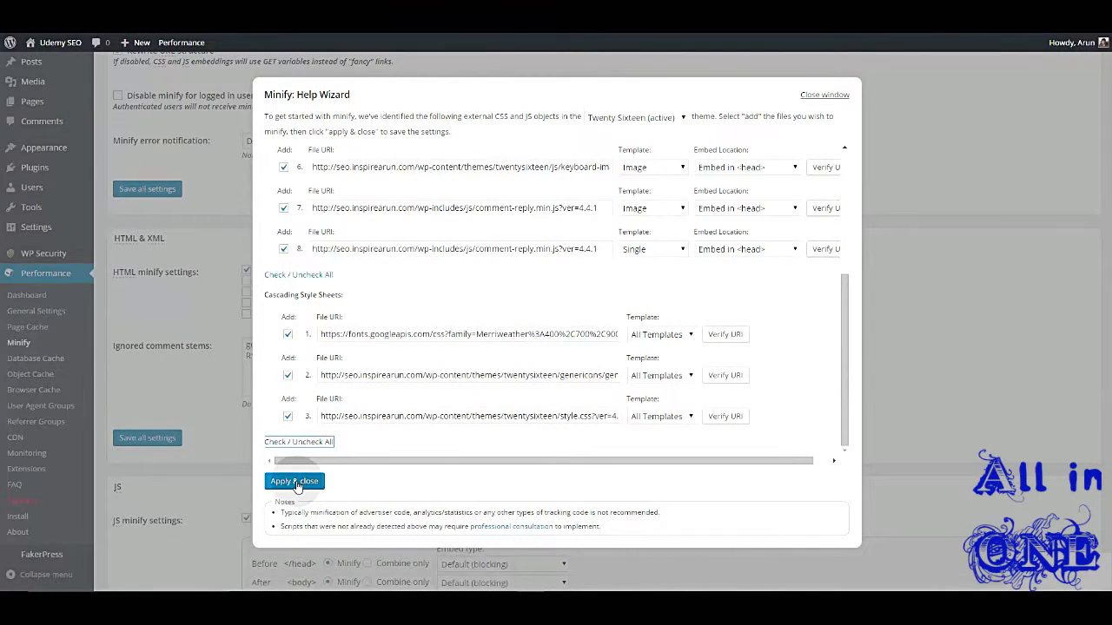
pyautogui.click(296, 482)
# Set the JS embed type to "Non-blocking using JS" for all three areas and enable preserved comment removal and line break removal.
pyautogui.scroll(7, 297, 487)
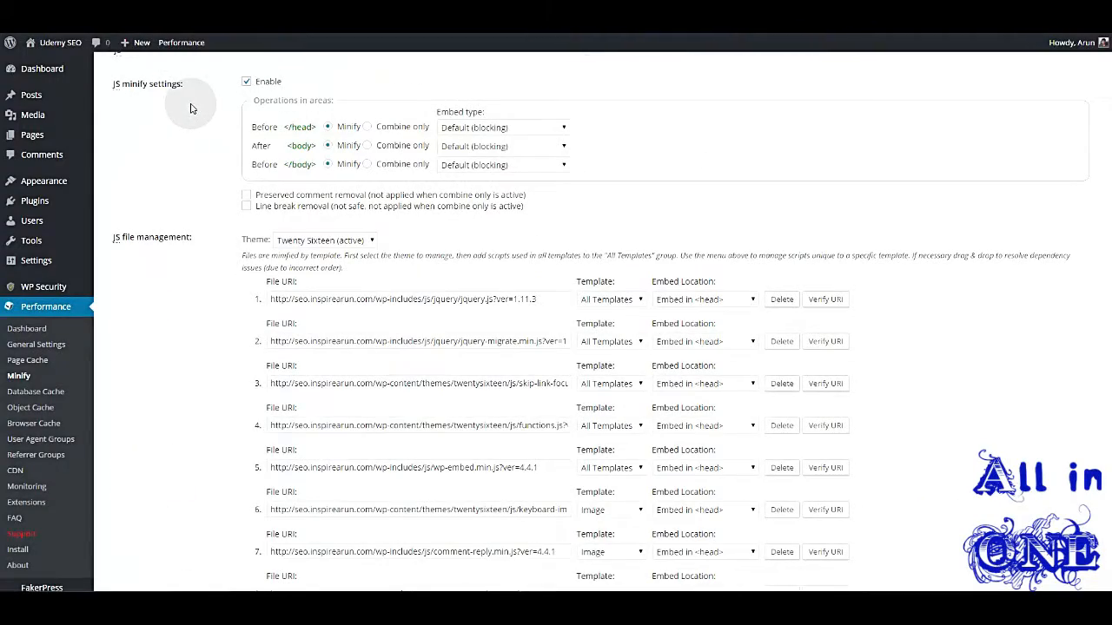
pyautogui.click(486, 128)
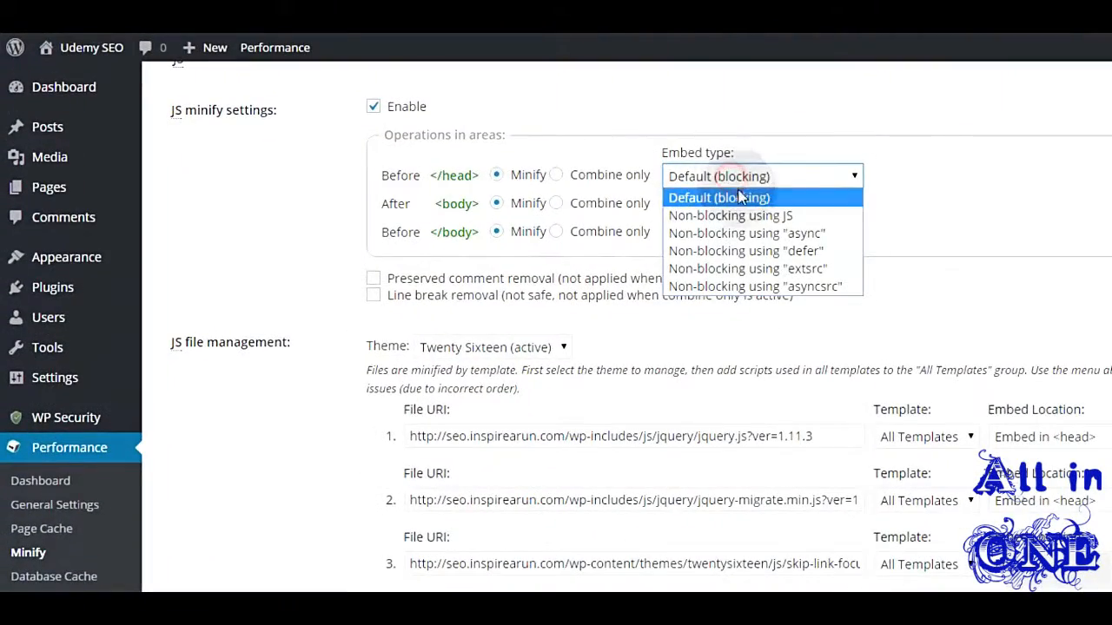
pyautogui.click(792, 217)
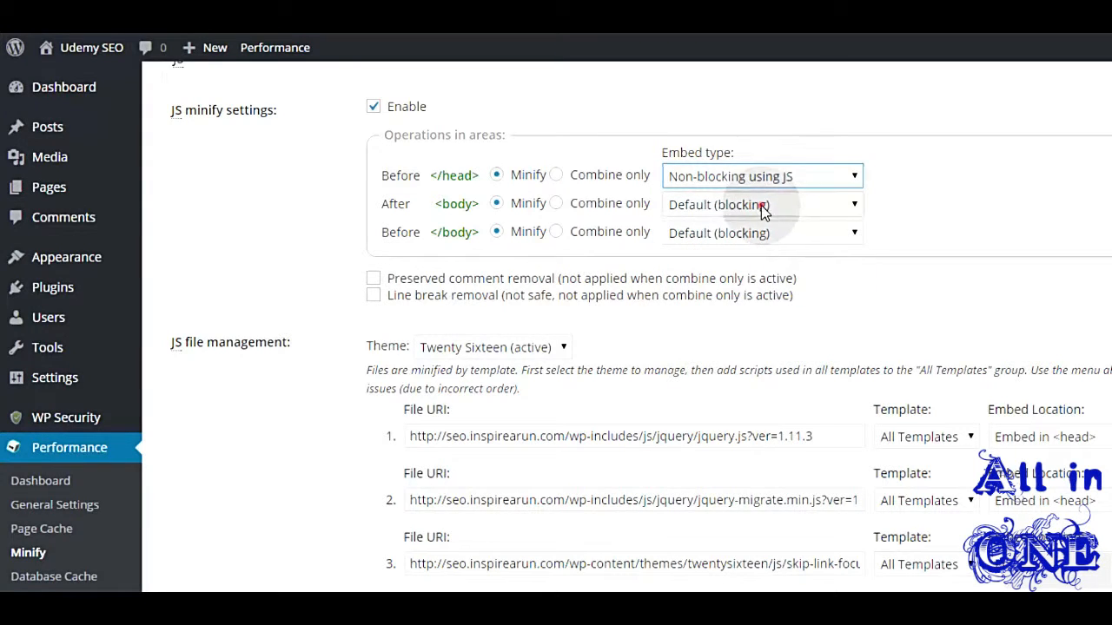
pyautogui.click(762, 207)
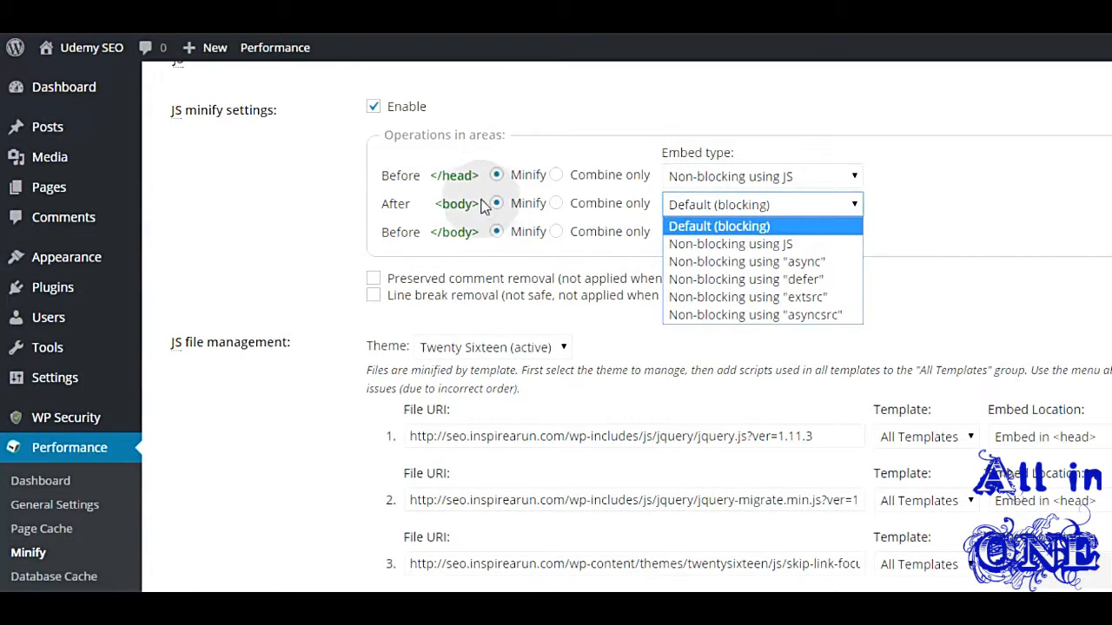
pyautogui.click(725, 244)
pyautogui.click(743, 232)
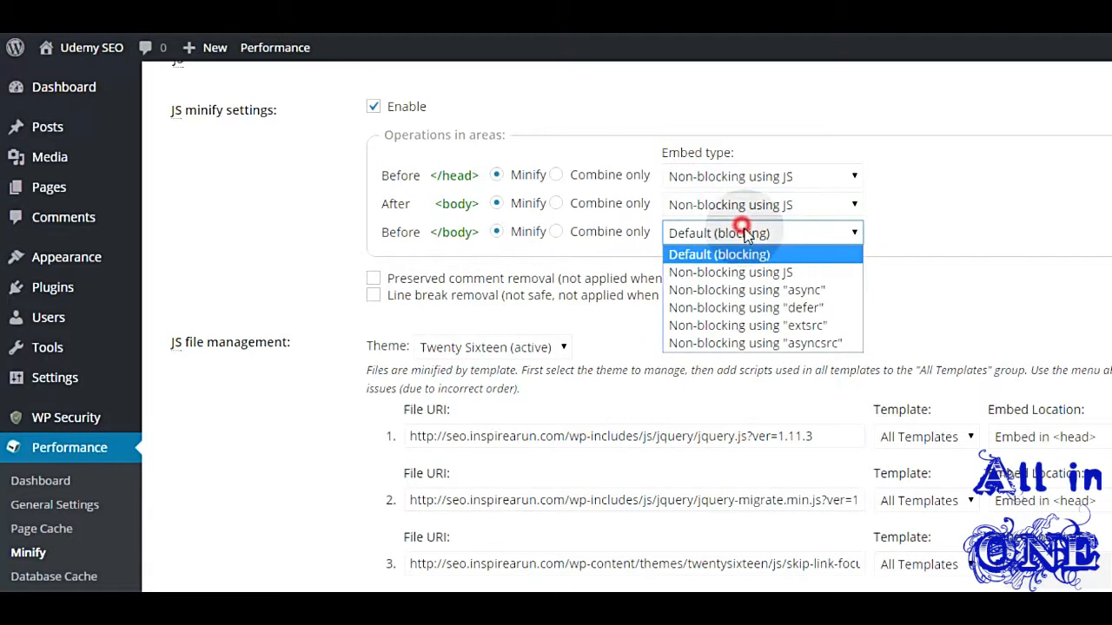
pyautogui.click(745, 272)
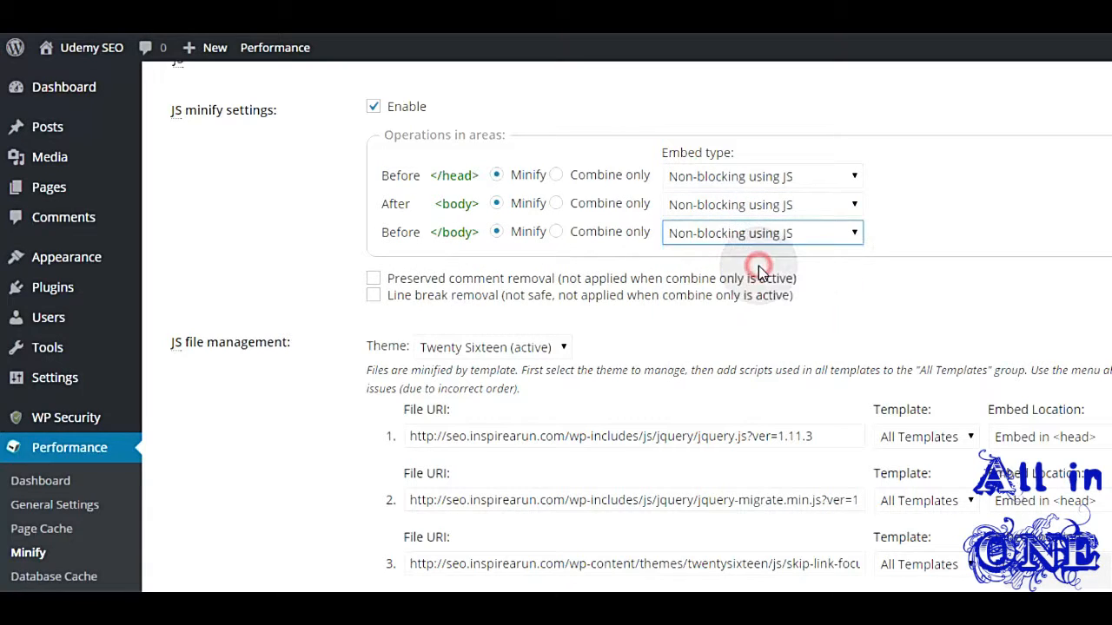
pyautogui.click(372, 278)
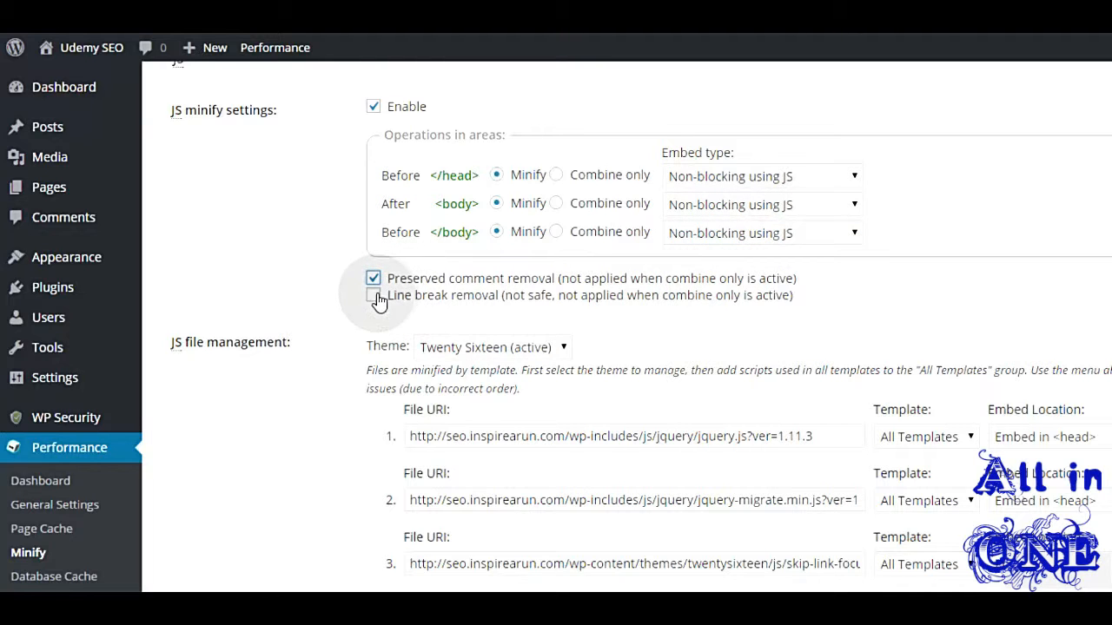
pyautogui.click(373, 296)
# Enable preserved comment removal and line break removal in the CSS minify settings and save all settings.
pyautogui.scroll(-5, 636, 304)
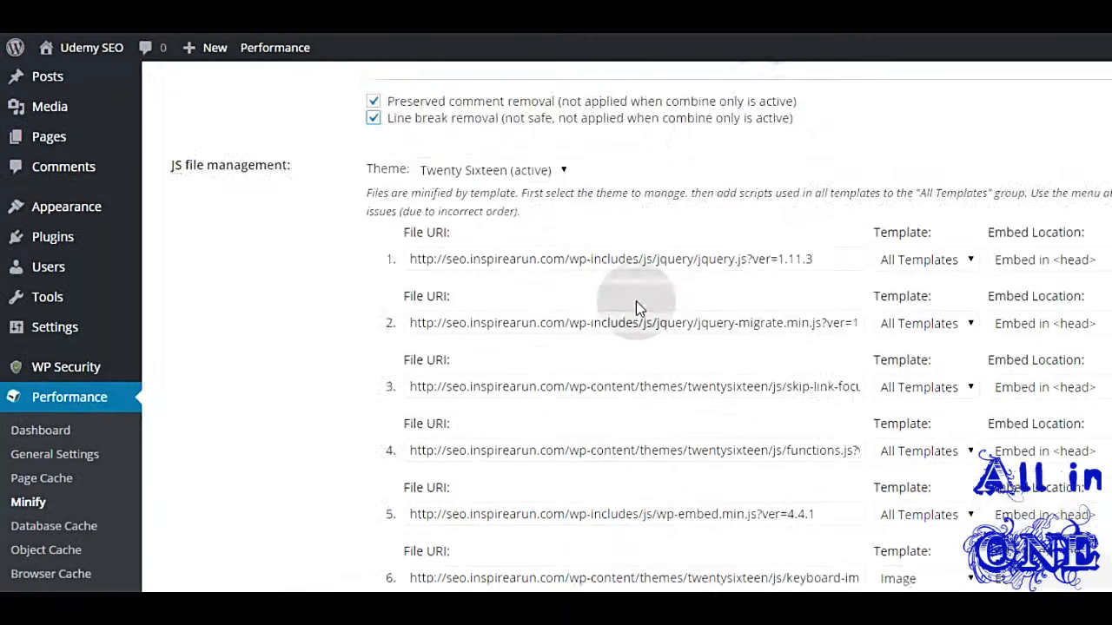
pyautogui.scroll(-4, 637, 301)
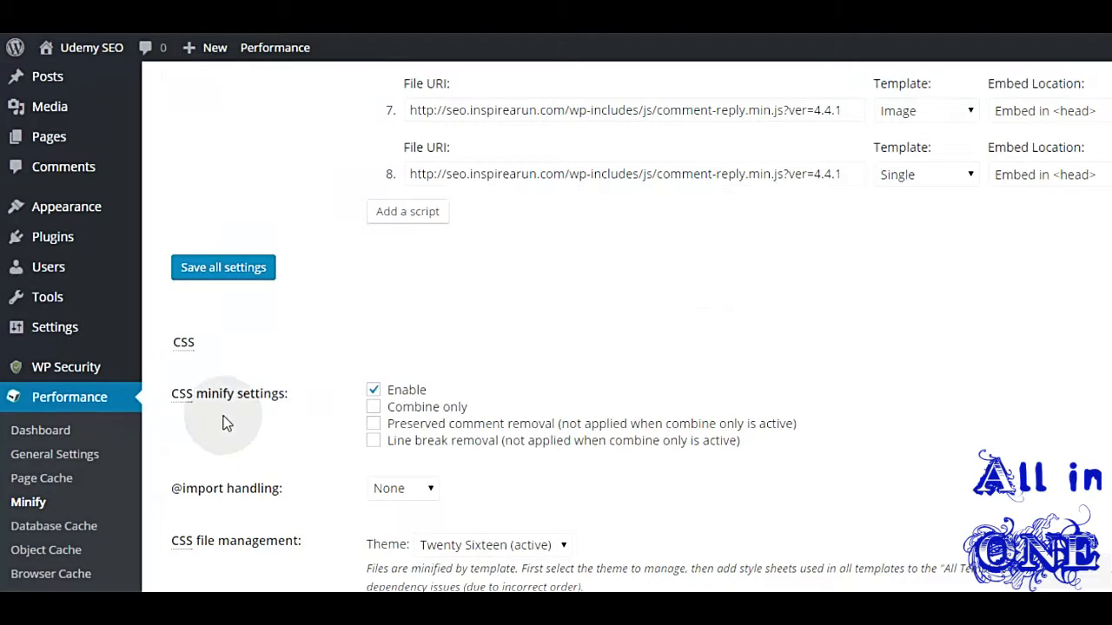
pyautogui.click(372, 425)
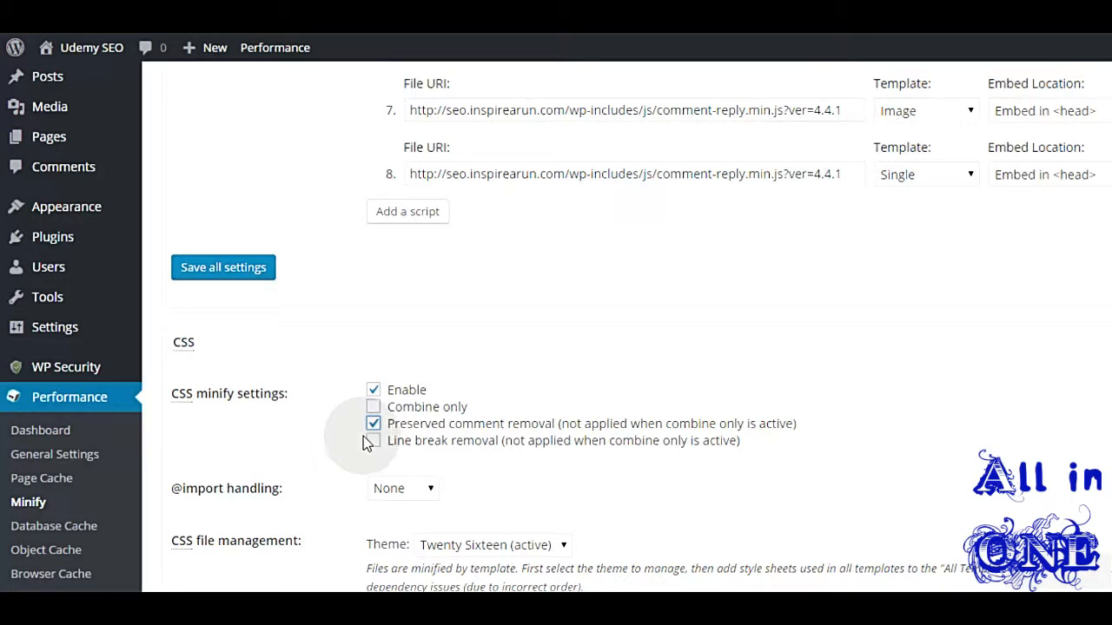
pyautogui.click(375, 443)
pyautogui.scroll(-2, 534, 452)
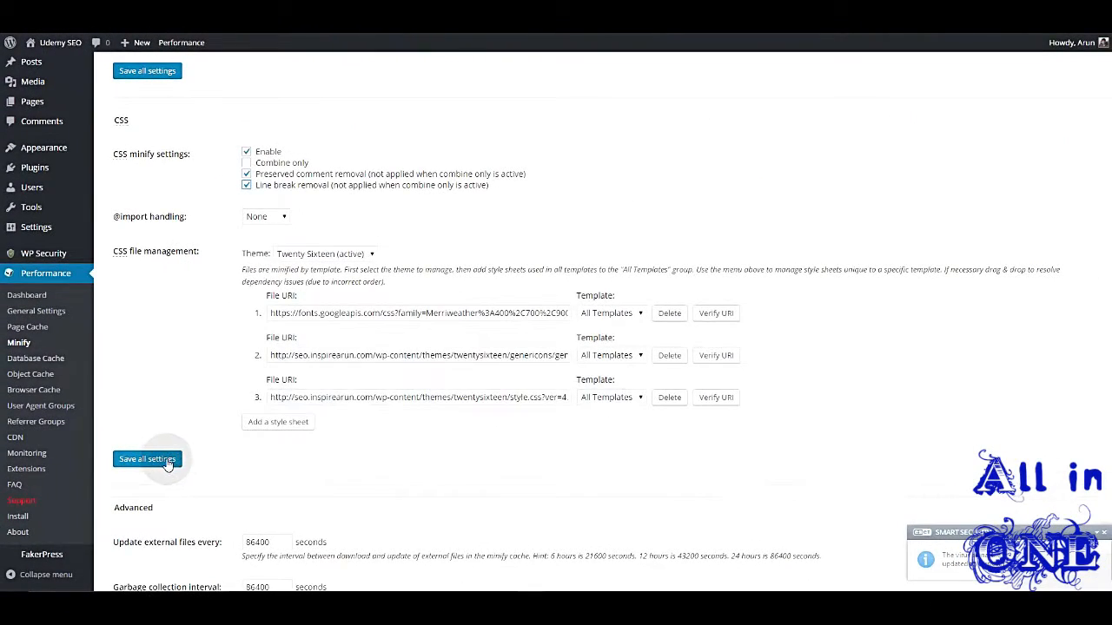
pyautogui.click(146, 459)
# Check the minify status and saved JS minify settings, and empty both the minify cache and the page cache.
pyautogui.moveTo(211, 187); pyautogui.dragTo(457, 190)
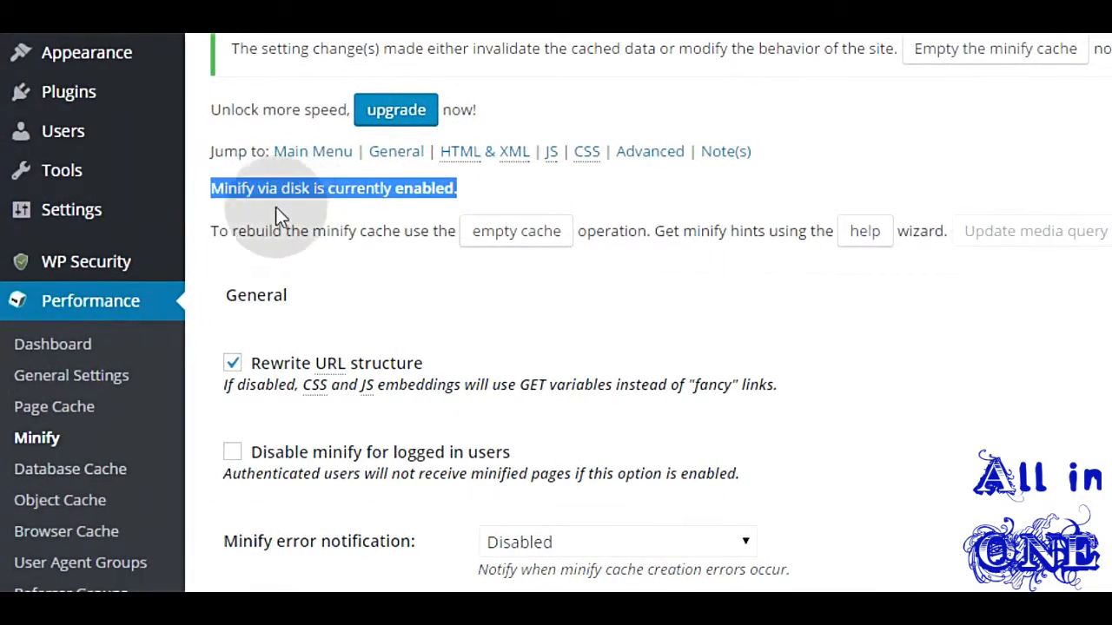
pyautogui.click(429, 196)
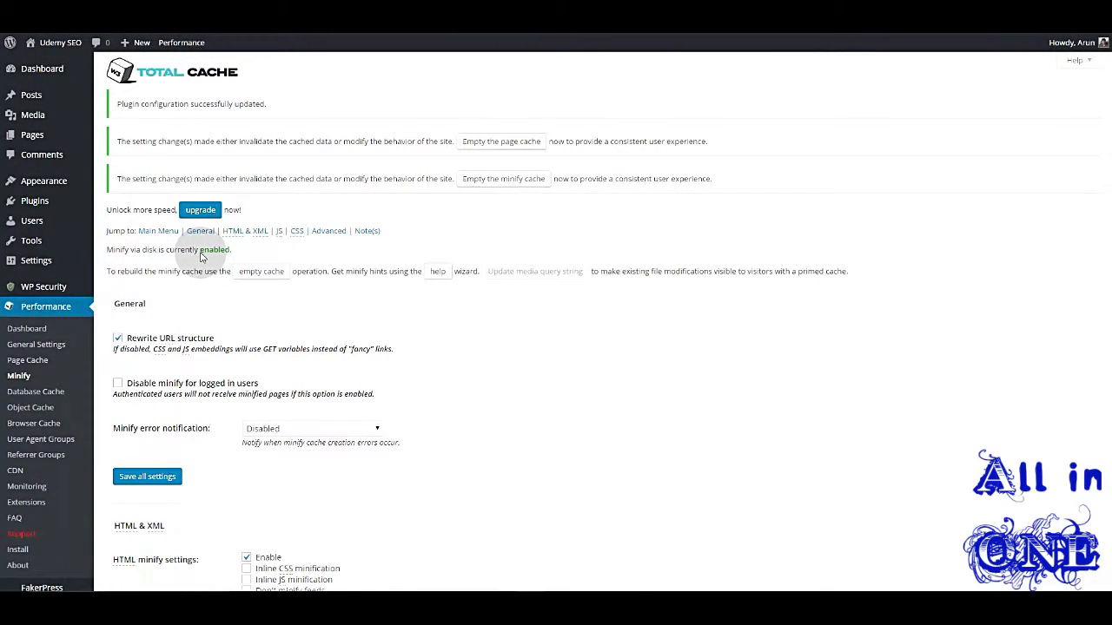
pyautogui.scroll(-10, 200, 257)
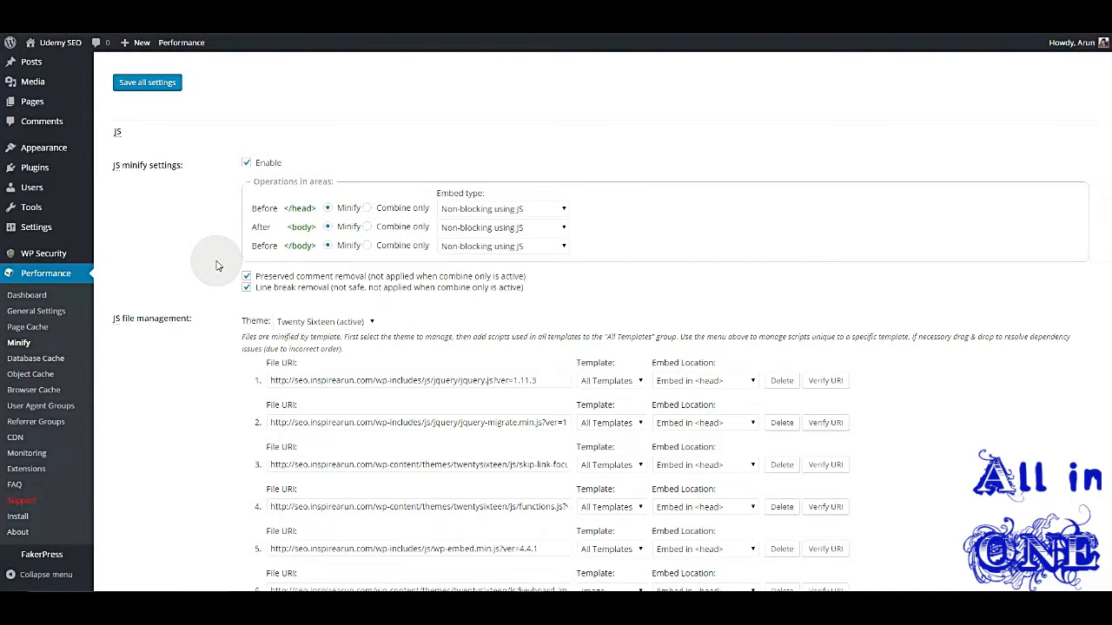
pyautogui.scroll(10, 218, 266)
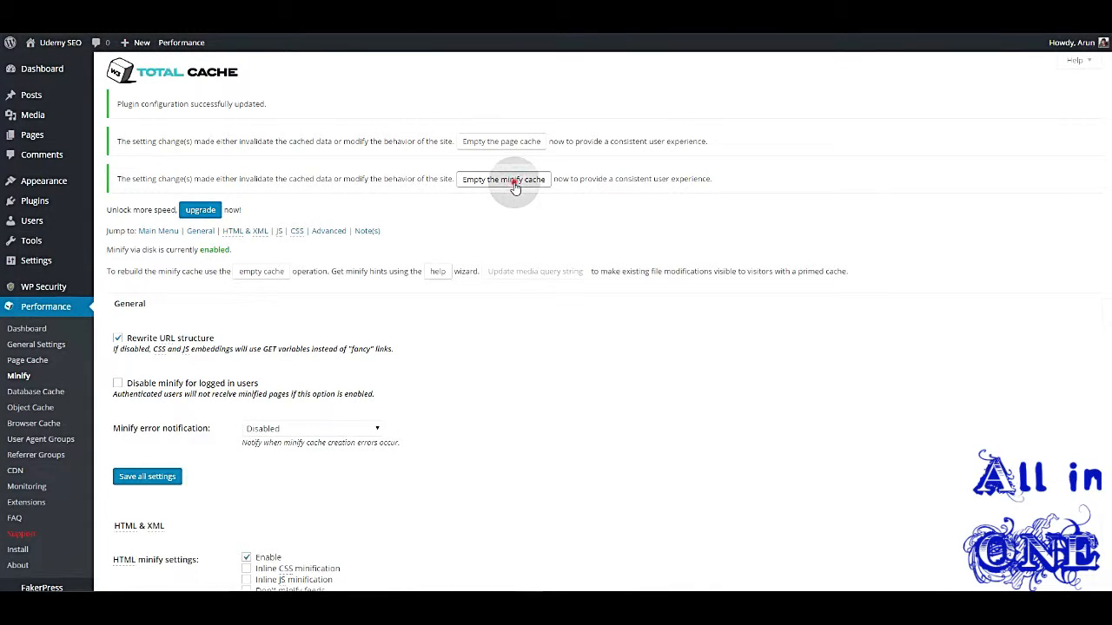
pyautogui.click(514, 182)
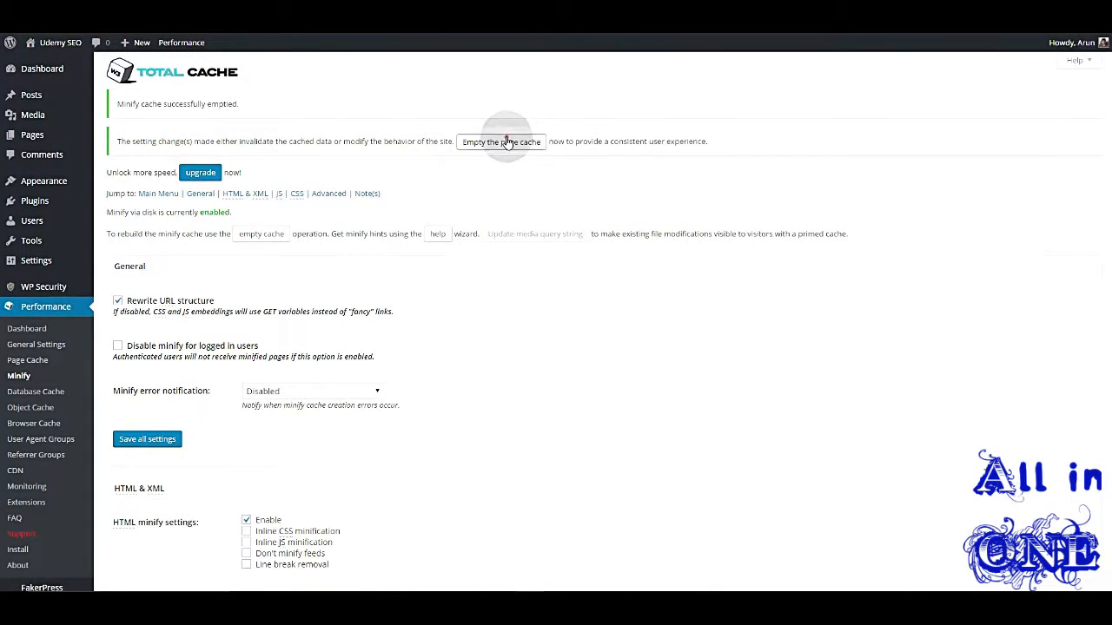
pyautogui.click(508, 141)
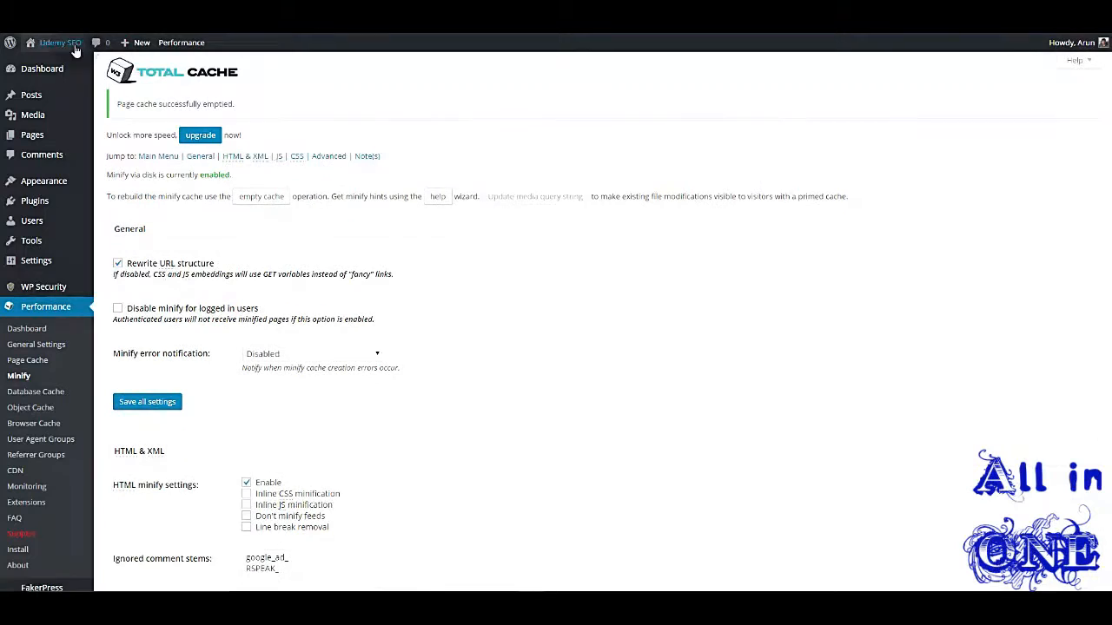
# Visit the Udemy SEO site and examine how its front page renders with the minify settings applied.
pyautogui.moveTo(70, 48)
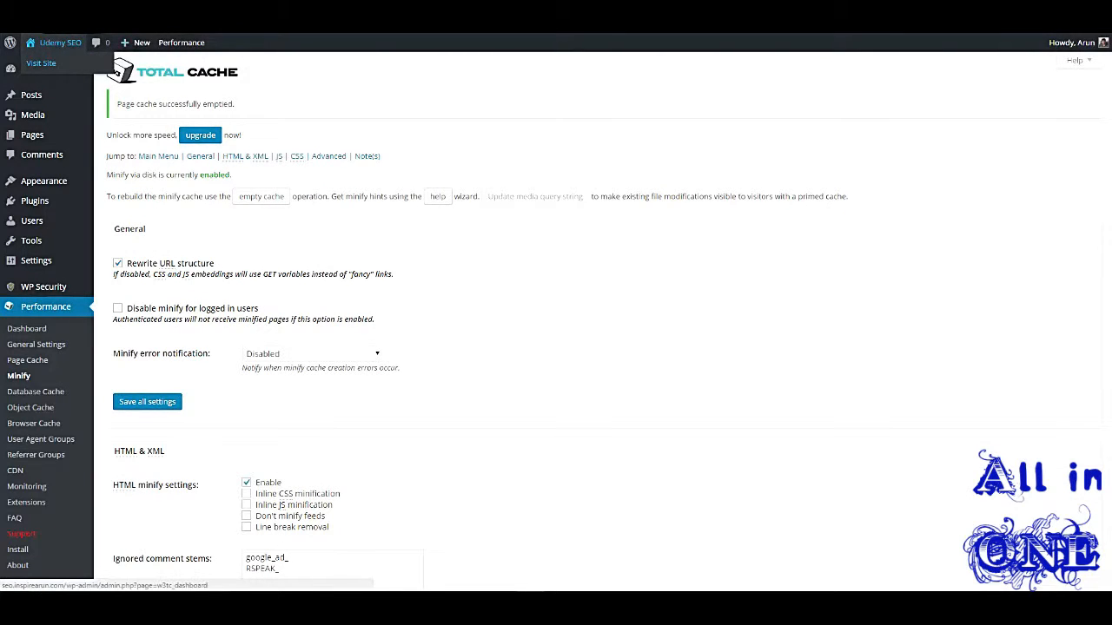
pyautogui.click(41, 62)
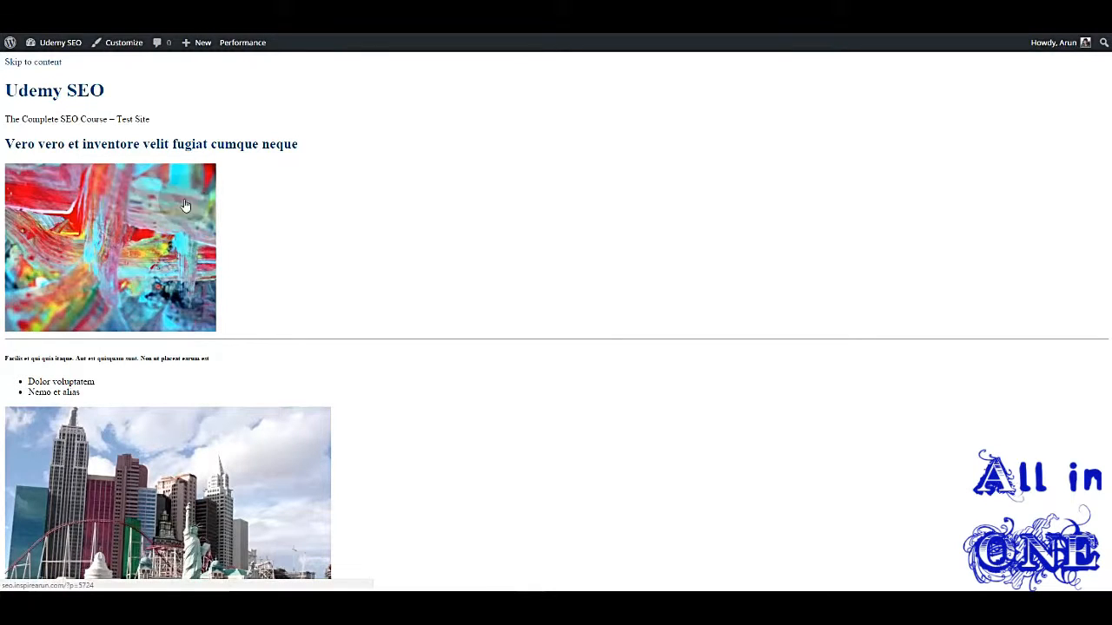
pyautogui.click(267, 199)
pyautogui.scroll(-1, 251, 211)
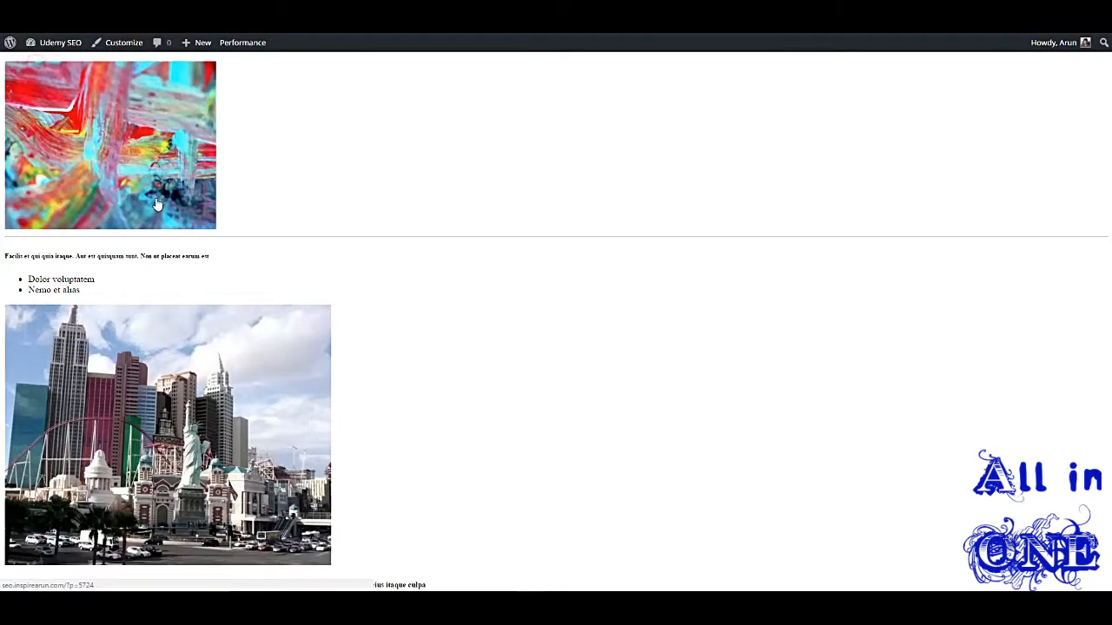
pyautogui.scroll(-5, 405, 224)
pyautogui.scroll(-10, 405, 226)
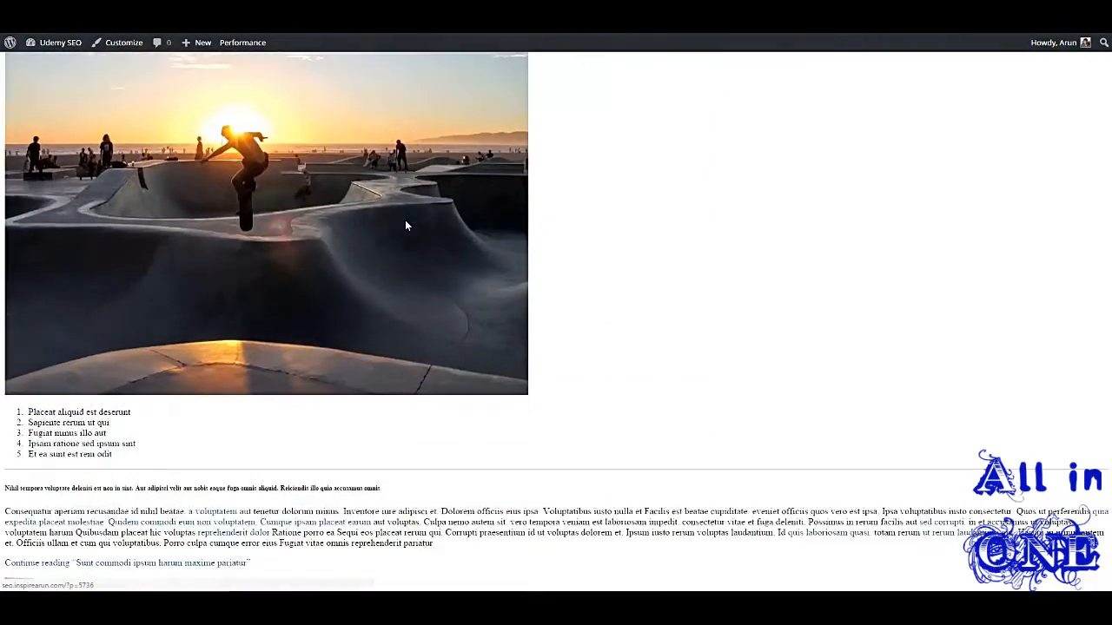
pyautogui.scroll(-20, 405, 225)
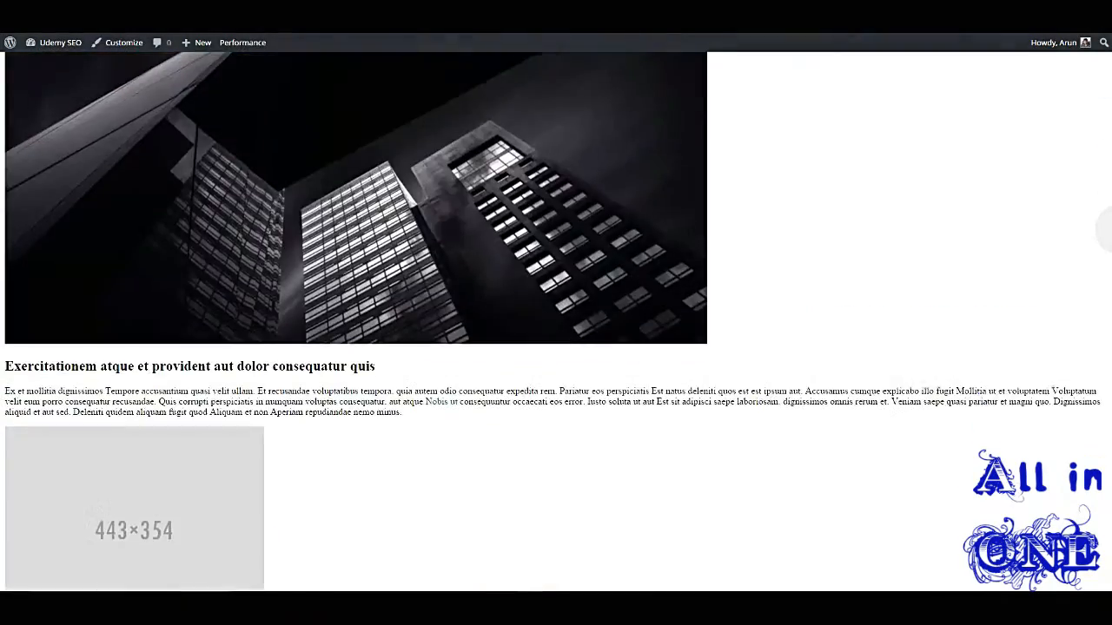
pyautogui.scroll(15, 405, 226)
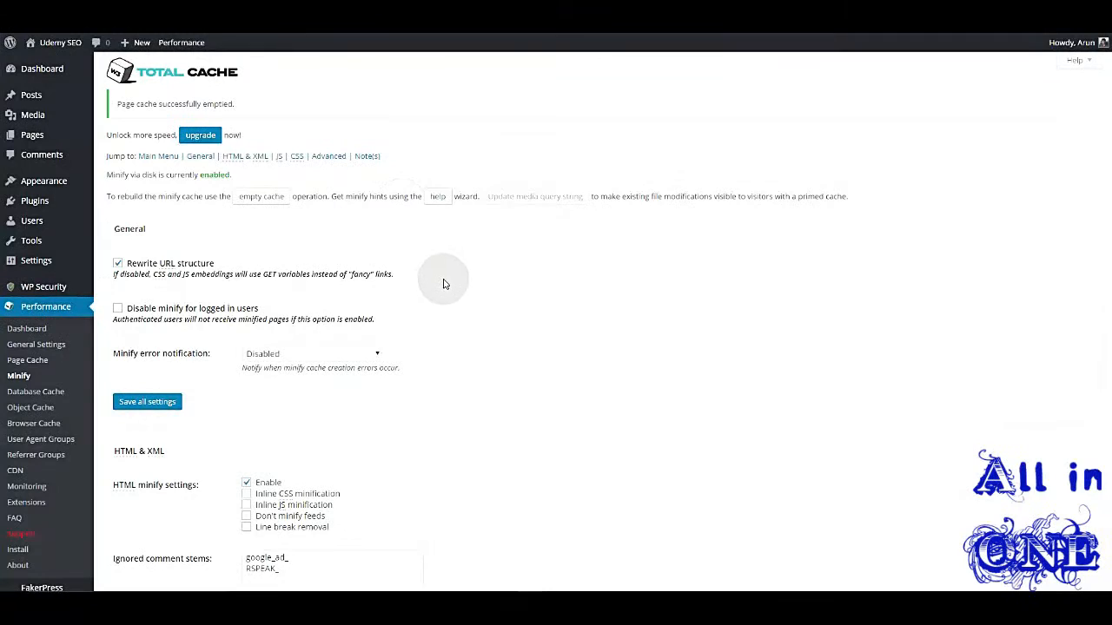
# Enable line break removal for HTML, disable preserved comment removal and line break removal for CSS, and save all settings.
pyautogui.scroll(-3, 443, 285)
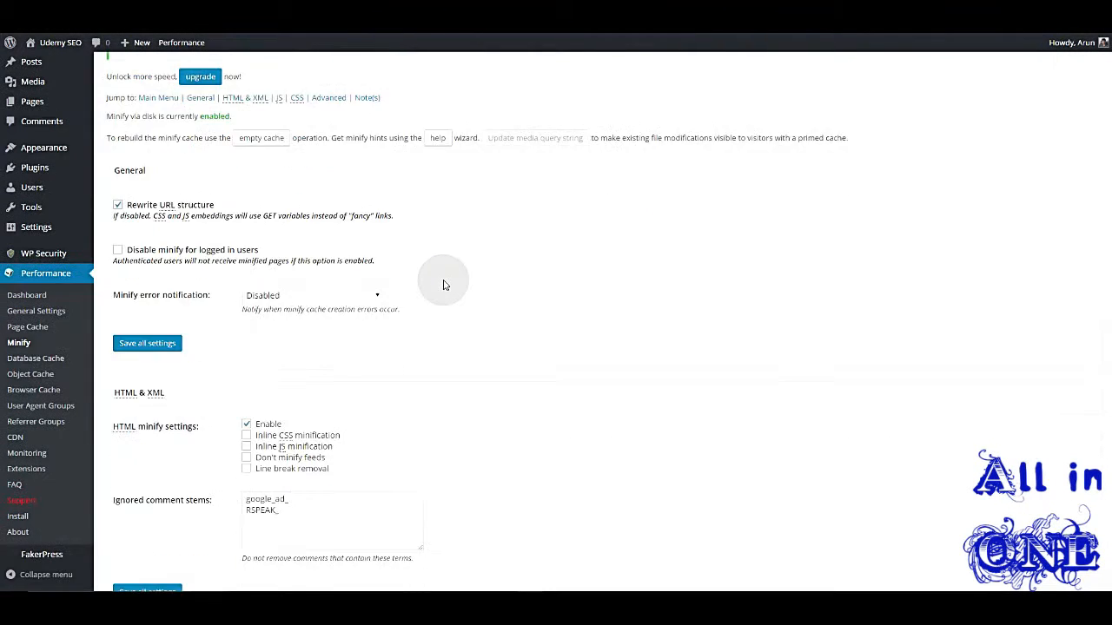
pyautogui.click(245, 294)
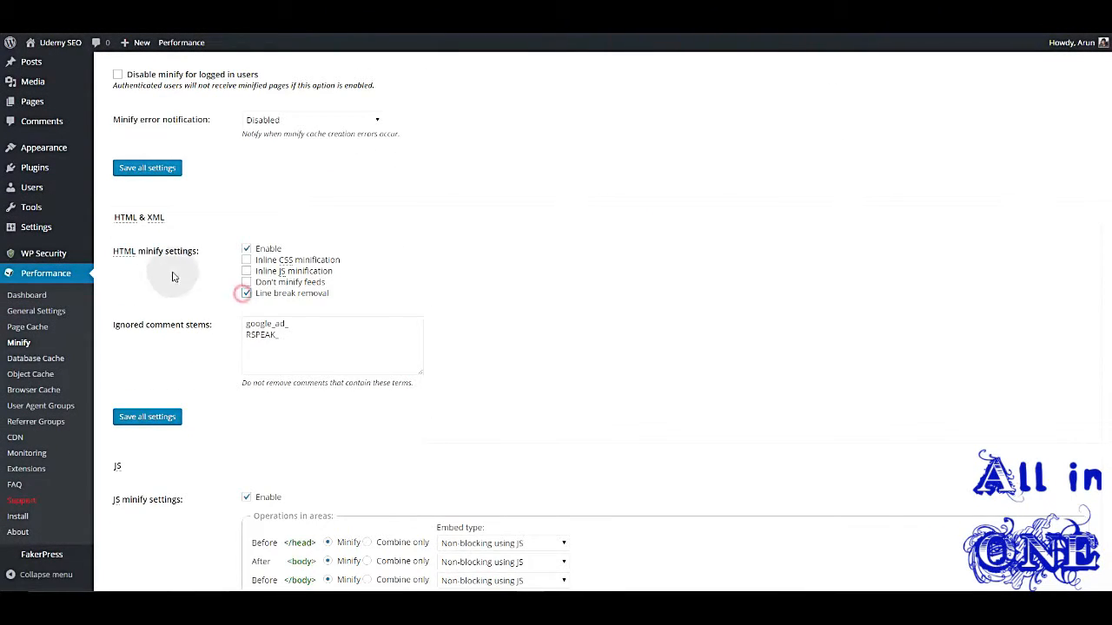
pyautogui.scroll(-10, 706, 300)
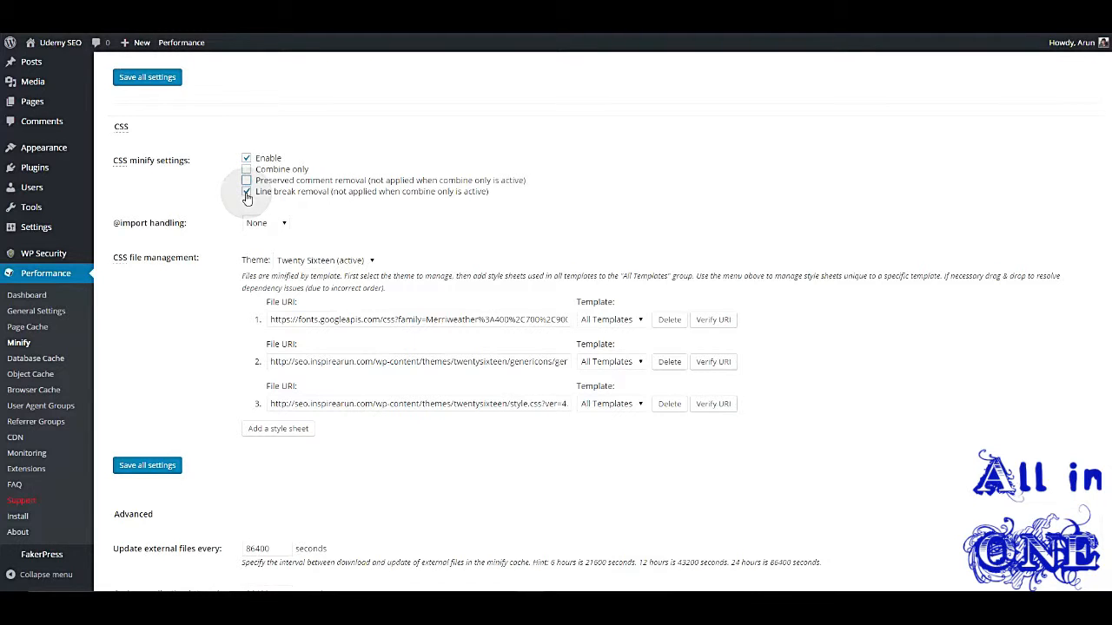
pyautogui.click(247, 193)
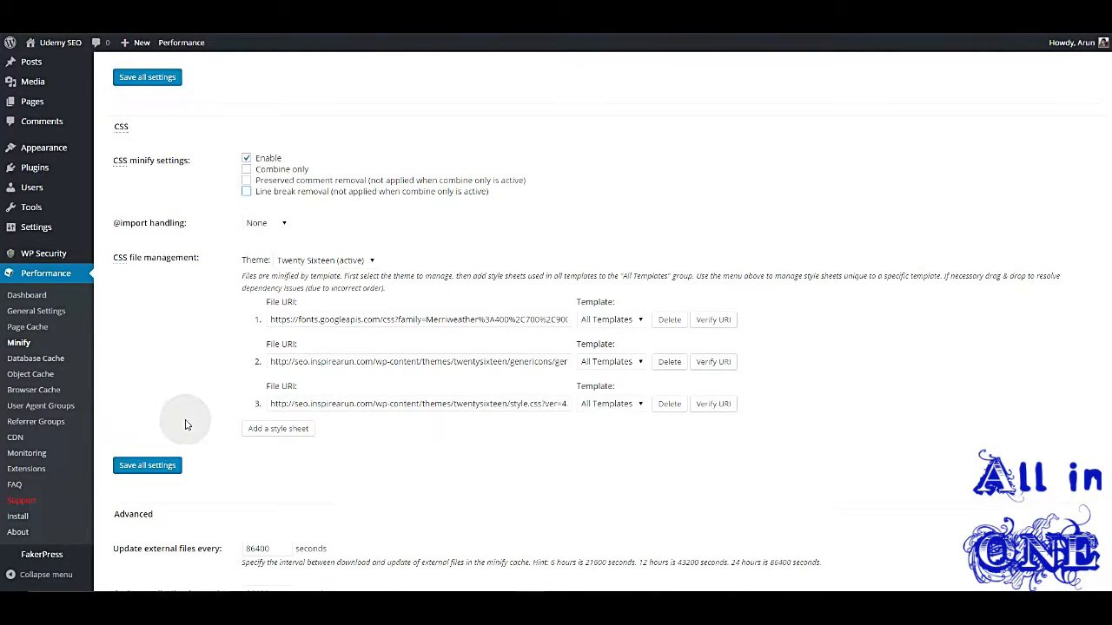
pyautogui.click(152, 467)
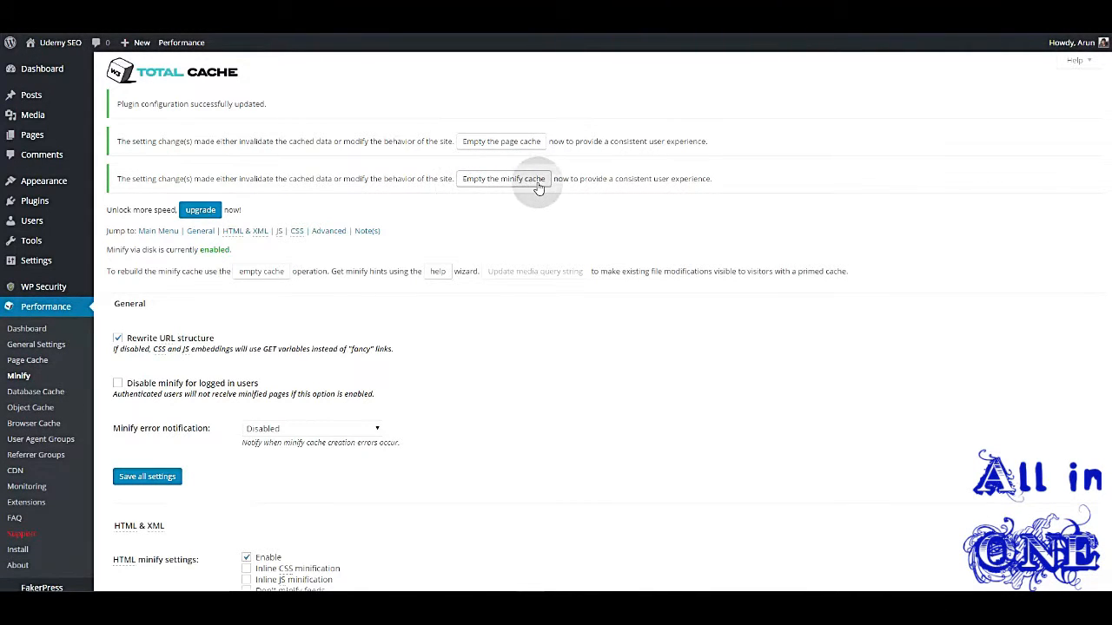
# Empty all caches and examine the full length of the site's front page with the changed minify settings.
pyautogui.moveTo(183, 45)
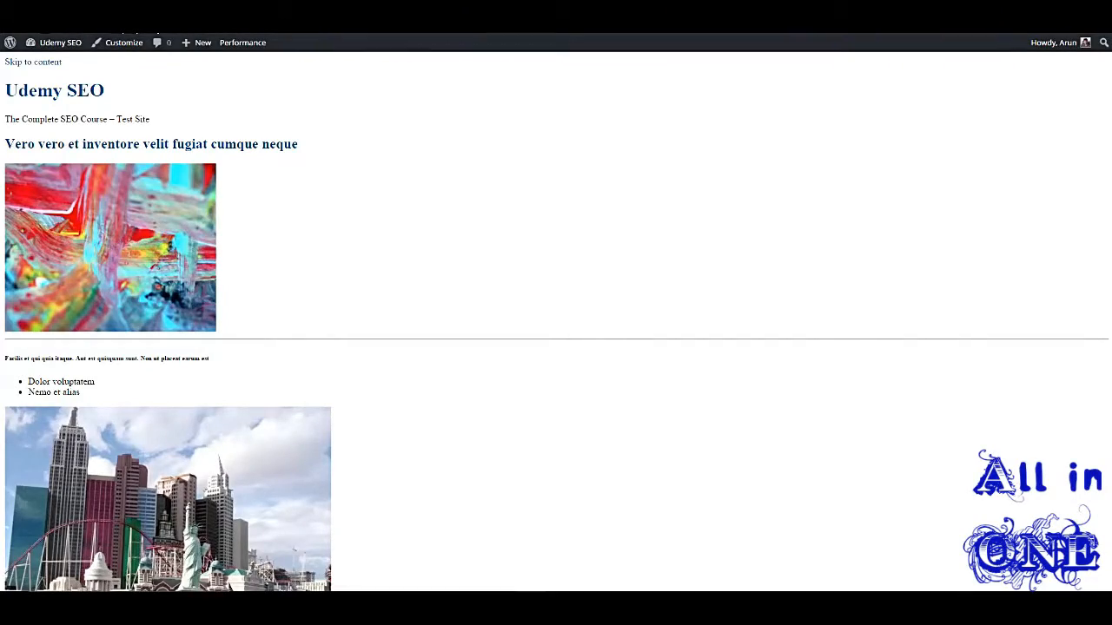
pyautogui.scroll(-20, 556, 322)
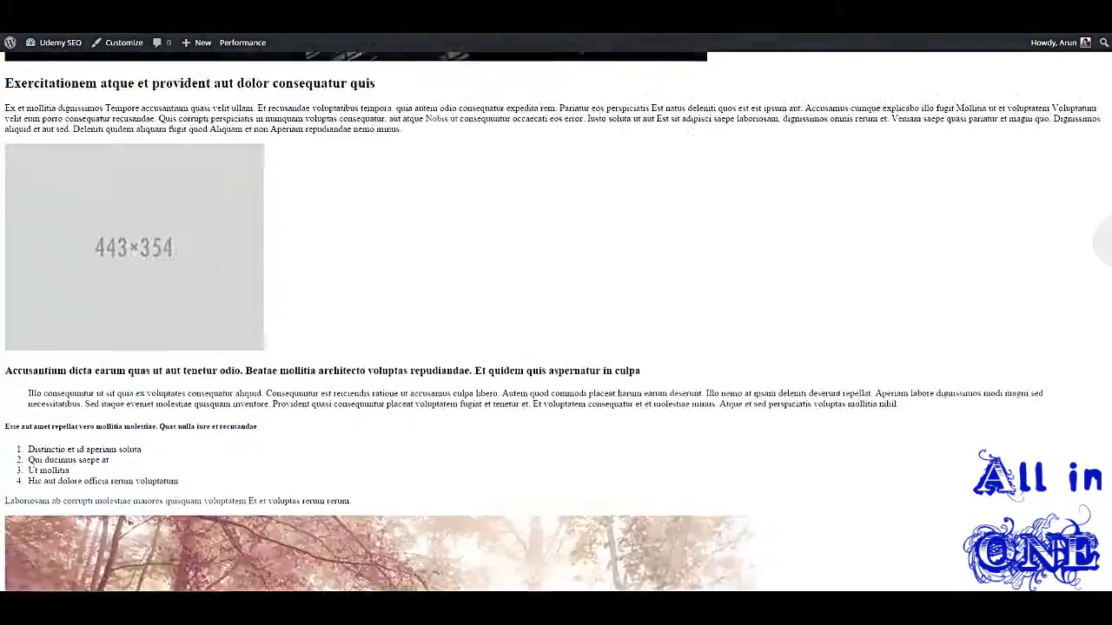
pyautogui.scroll(-20, 556, 321)
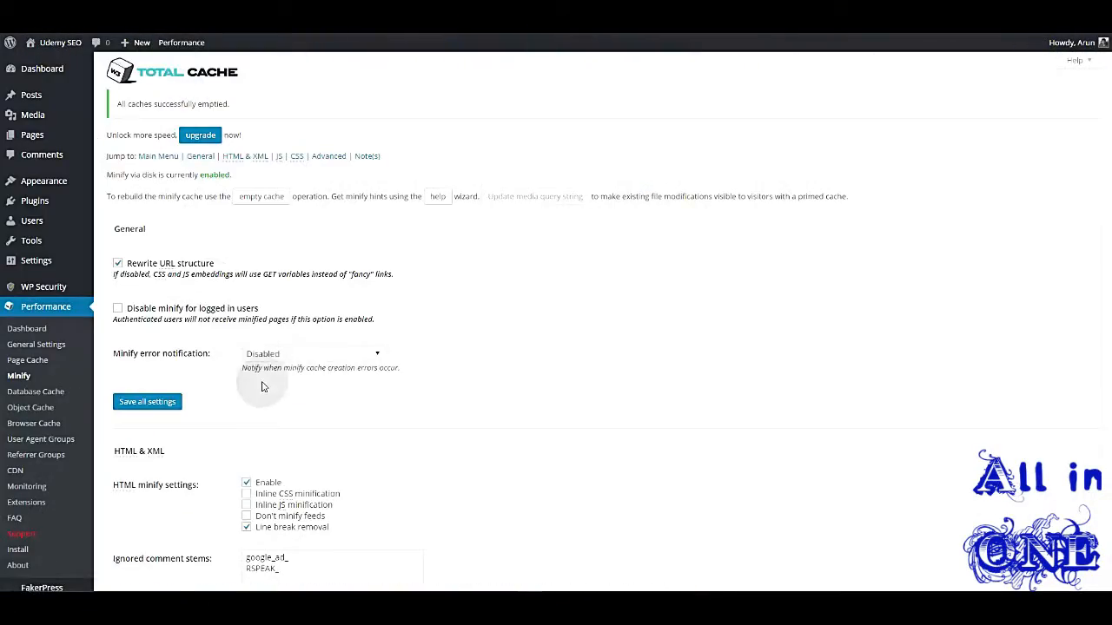
# Try the "Combine only" option in the CSS minify settings, save all settings and empty the minify cache.
pyautogui.scroll(-10, 255, 377)
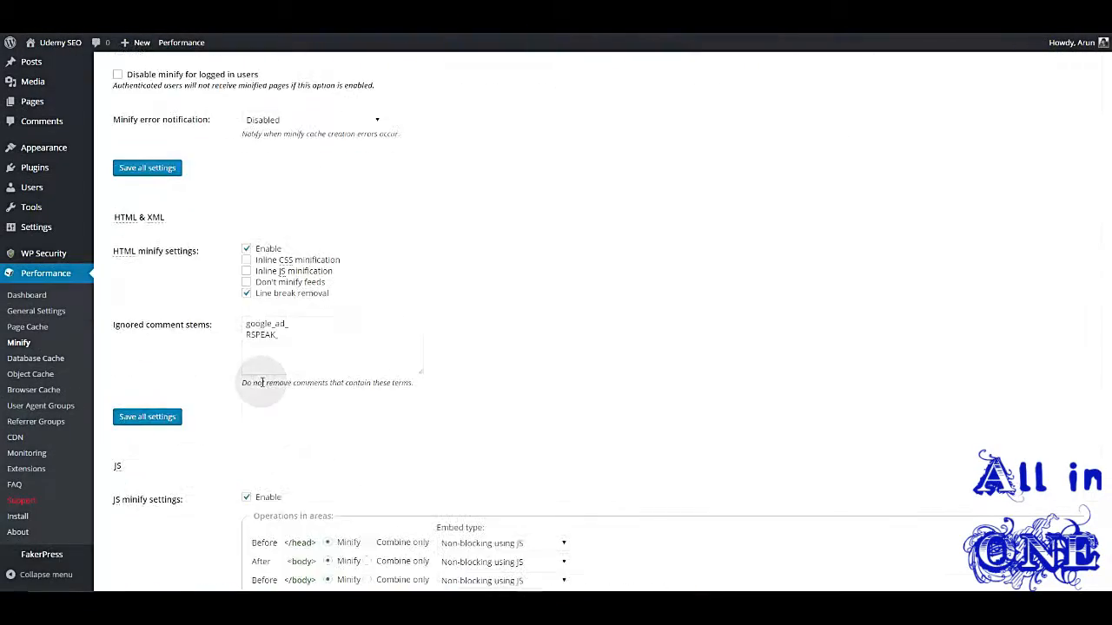
pyautogui.scroll(-3, 247, 347)
pyautogui.click(166, 408)
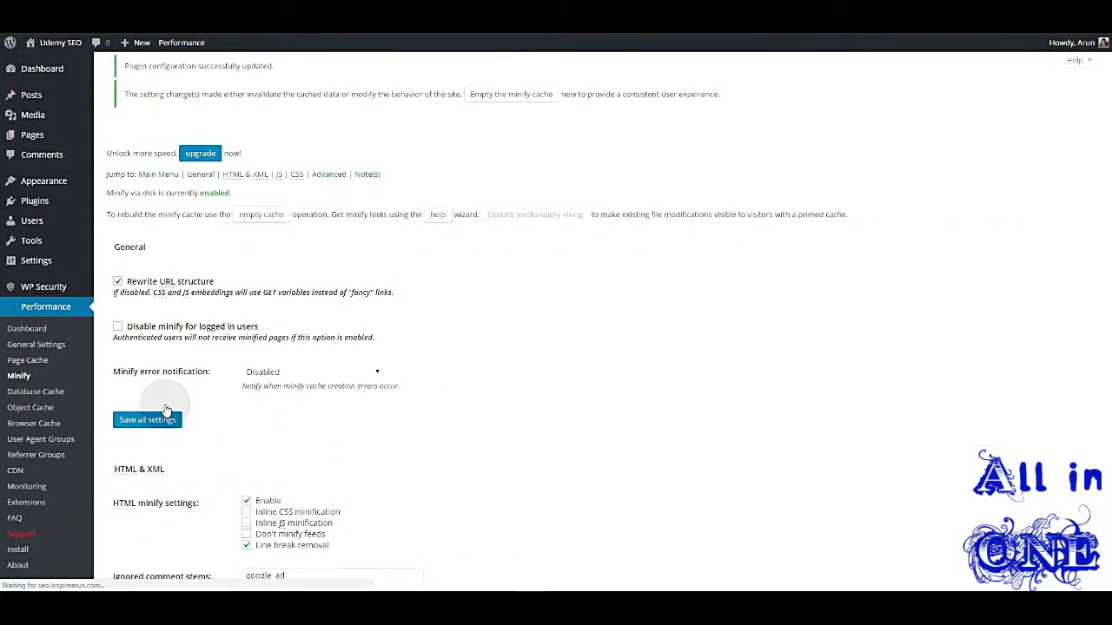
pyautogui.click(484, 145)
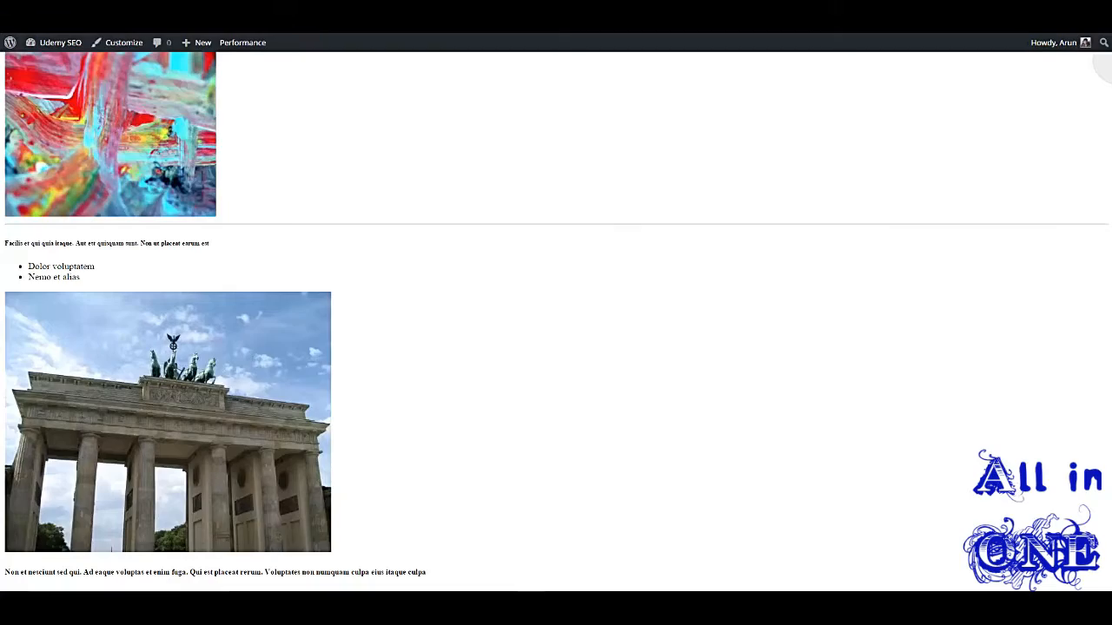
# Examine how the front page renders with its CSS set to "Combine only", down to the posts navigation and sidebar widgets.
pyautogui.scroll(2, 555, 321)
pyautogui.scroll(-20, 556, 321)
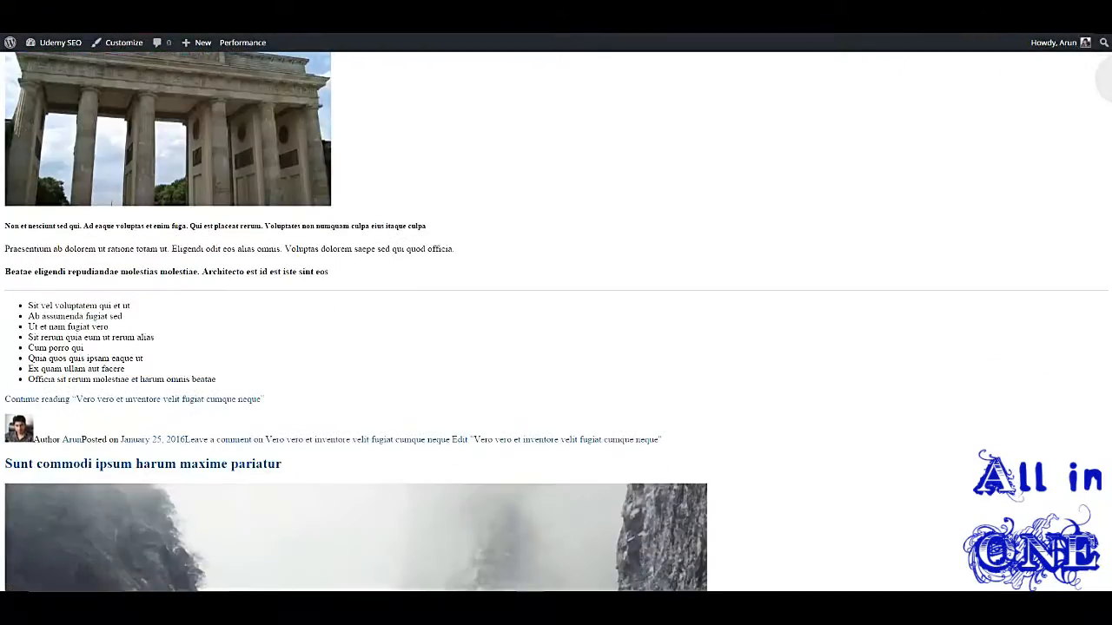
pyautogui.scroll(-20, 556, 321)
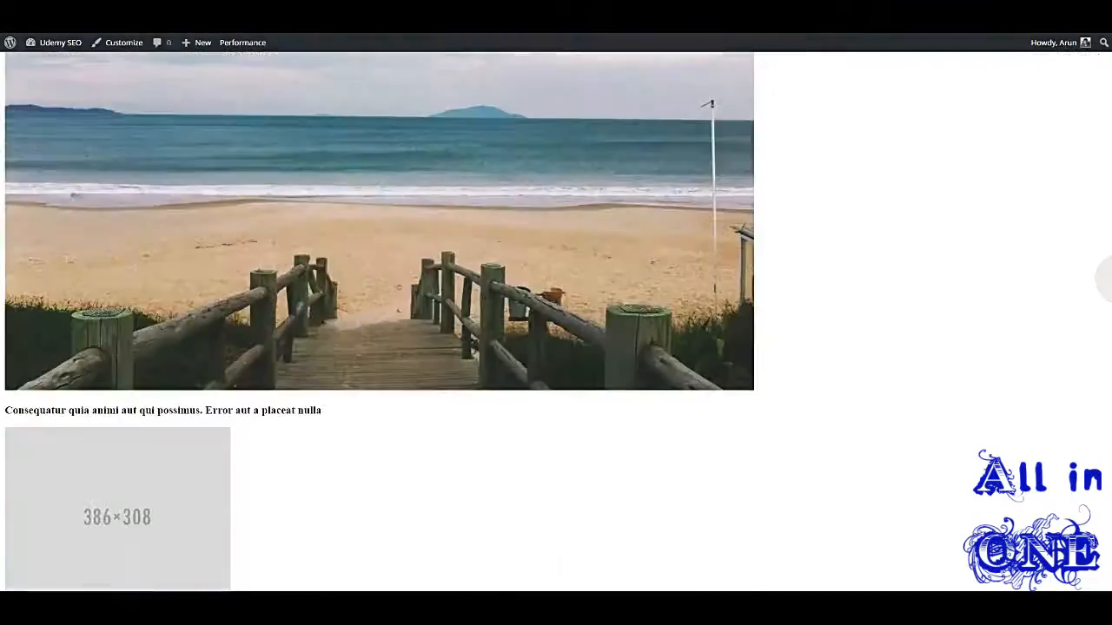
pyautogui.scroll(-15, 556, 322)
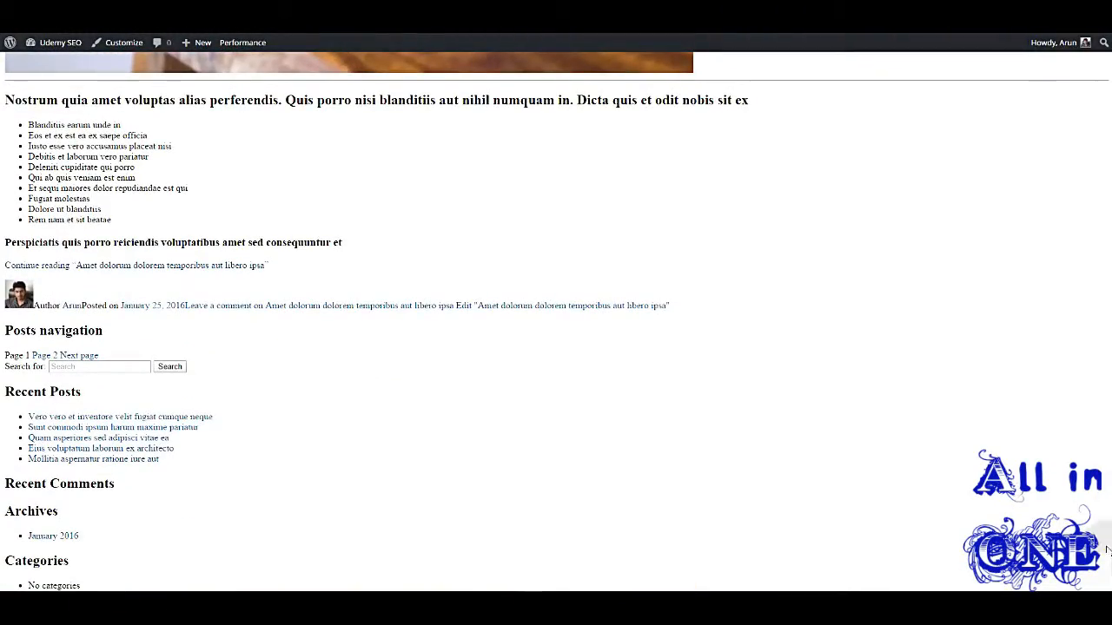
# Disable CSS minification, save all settings, and check the front page's styling after emptying all caches.
pyautogui.click(215, 11)
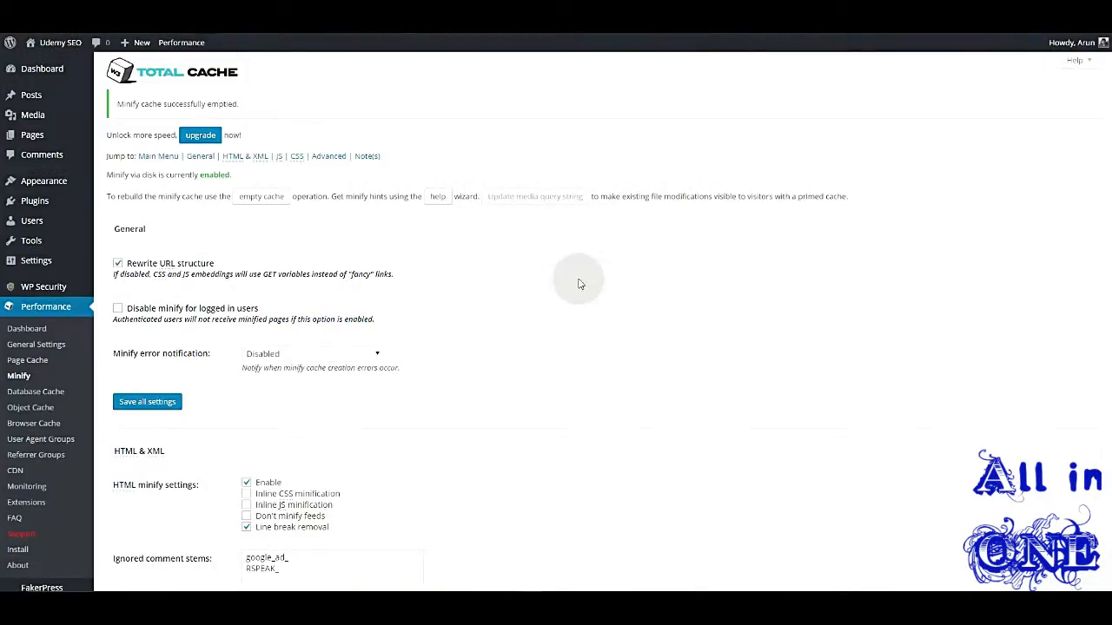
pyautogui.scroll(-10, 581, 284)
pyautogui.click(246, 217)
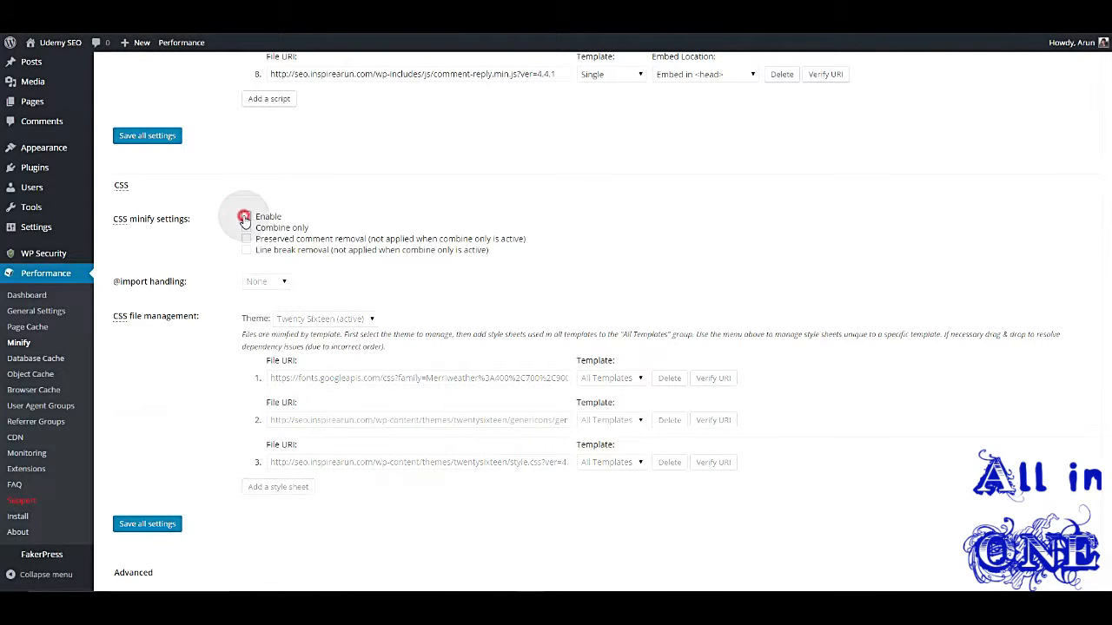
pyautogui.click(165, 526)
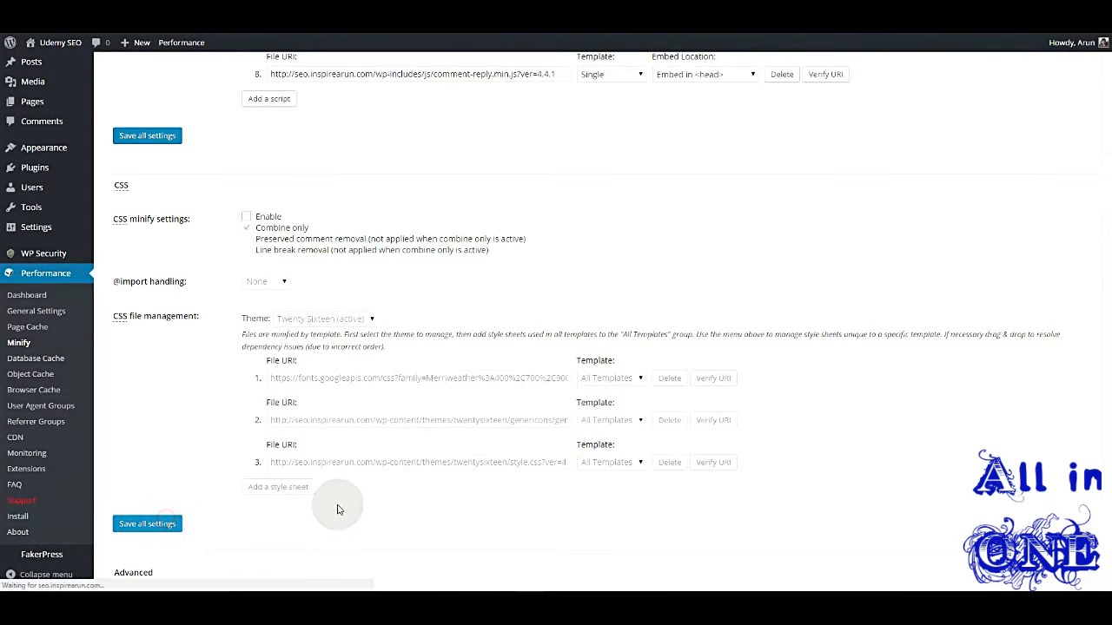
pyautogui.moveTo(178, 48)
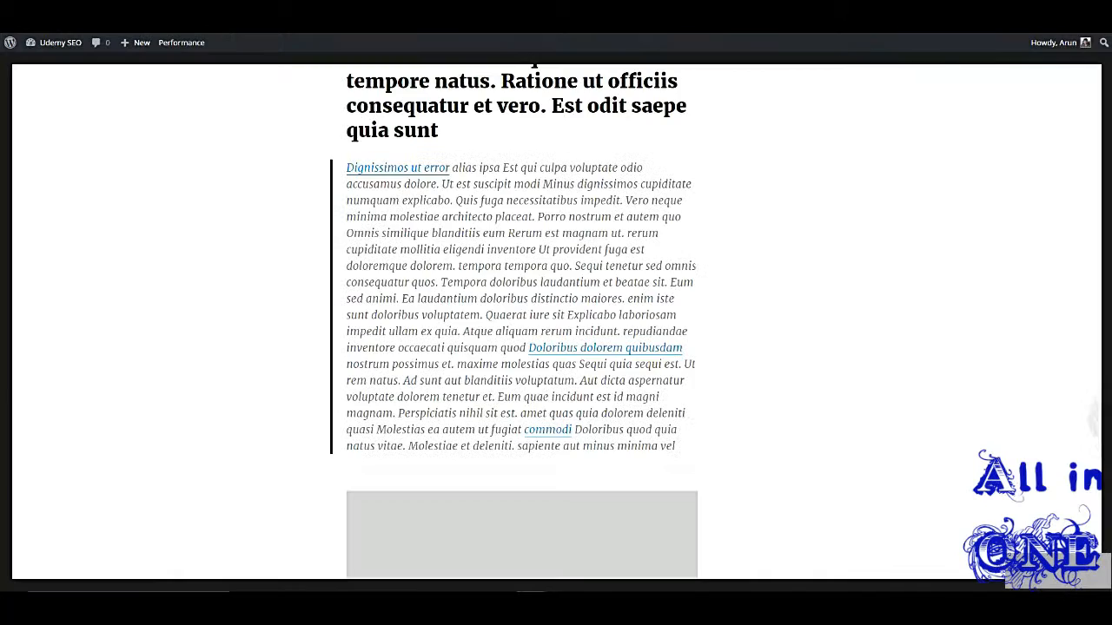
pyautogui.moveTo(1110, 427); pyautogui.dragTo(1110, 295)
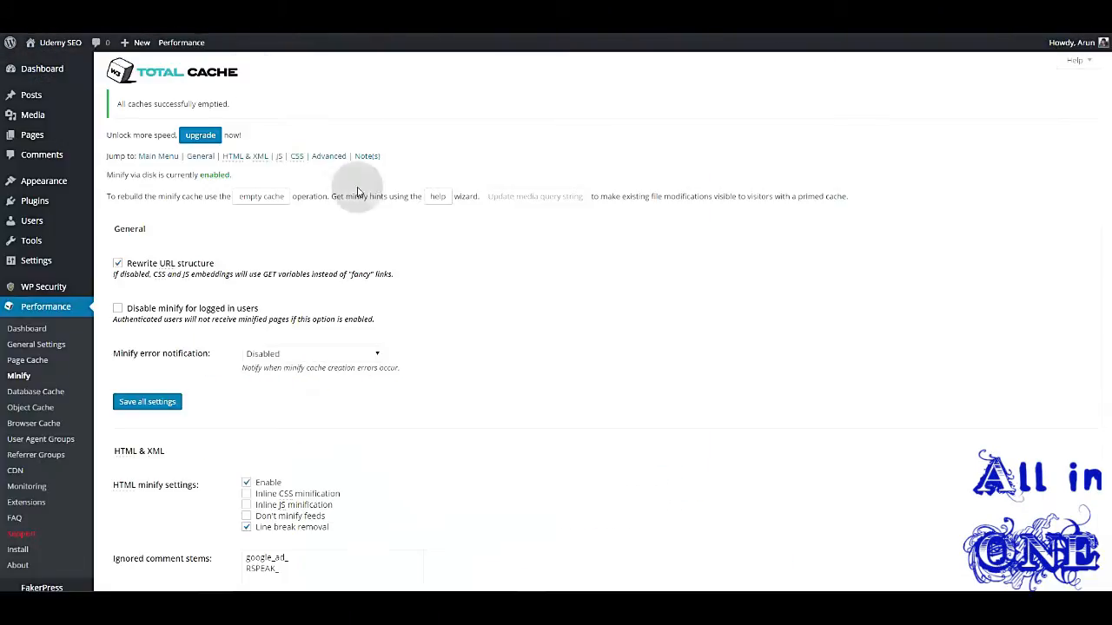
# Enable CSS minification again with "Combine only" turned off.
pyautogui.scroll(-15, 550, 323)
pyautogui.scroll(2, 550, 326)
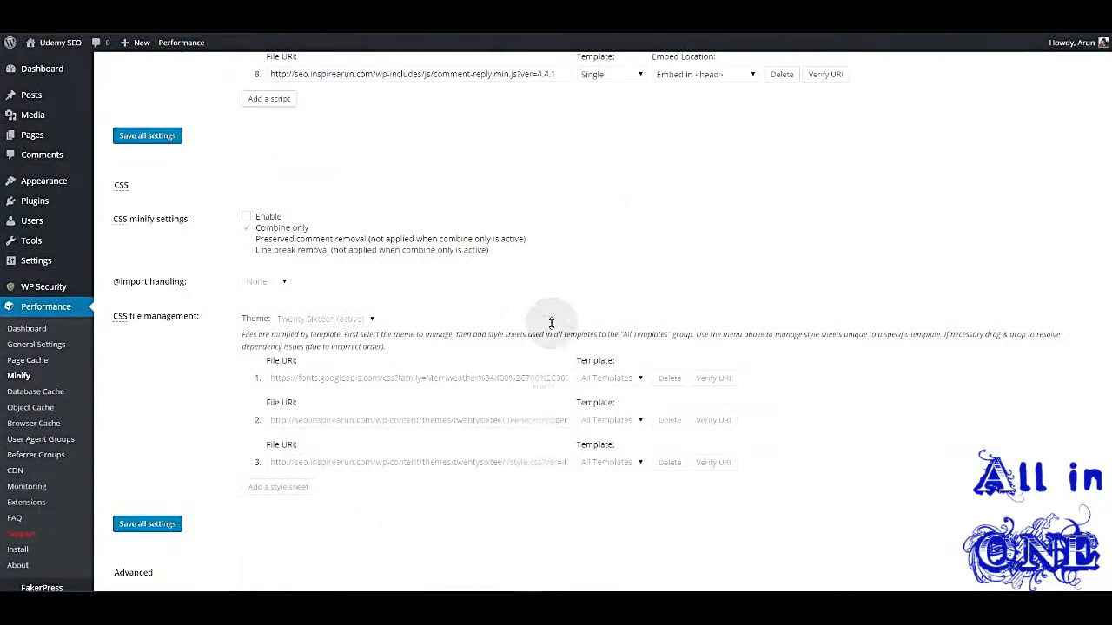
pyautogui.click(246, 218)
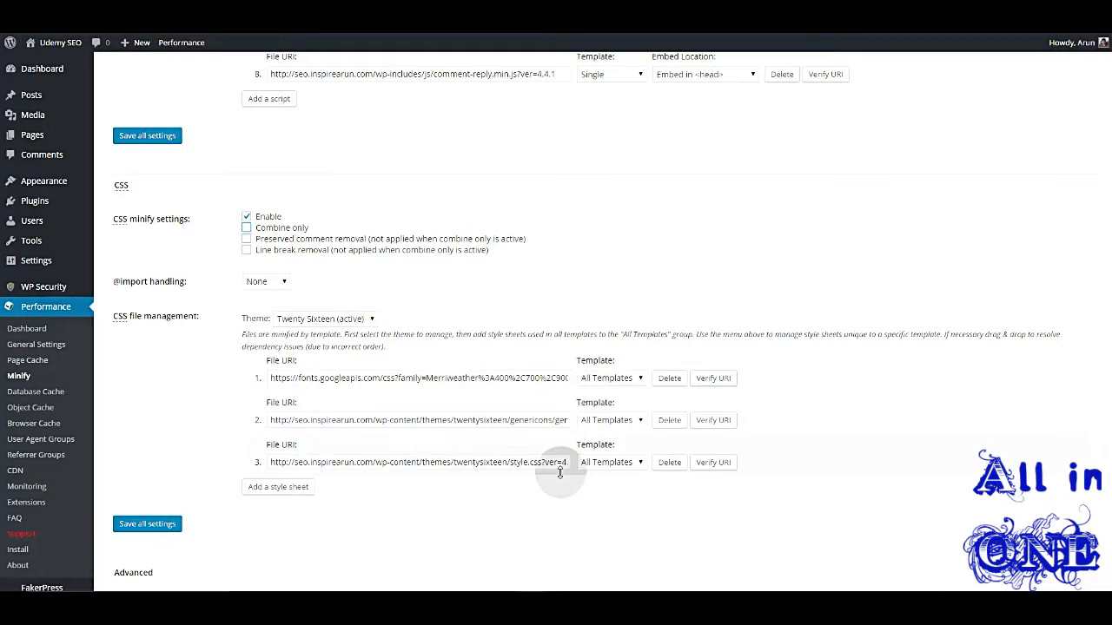
# Remove the Twenty Sixteen style.css entry from the CSS file management list and save all settings.
pyautogui.click(668, 465)
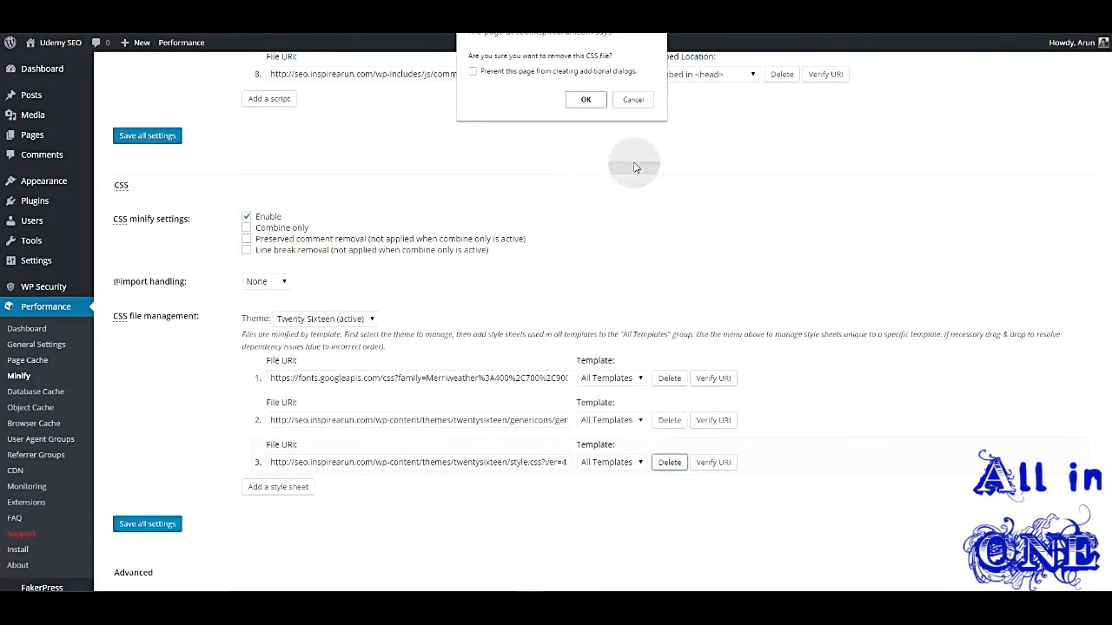
pyautogui.click(585, 103)
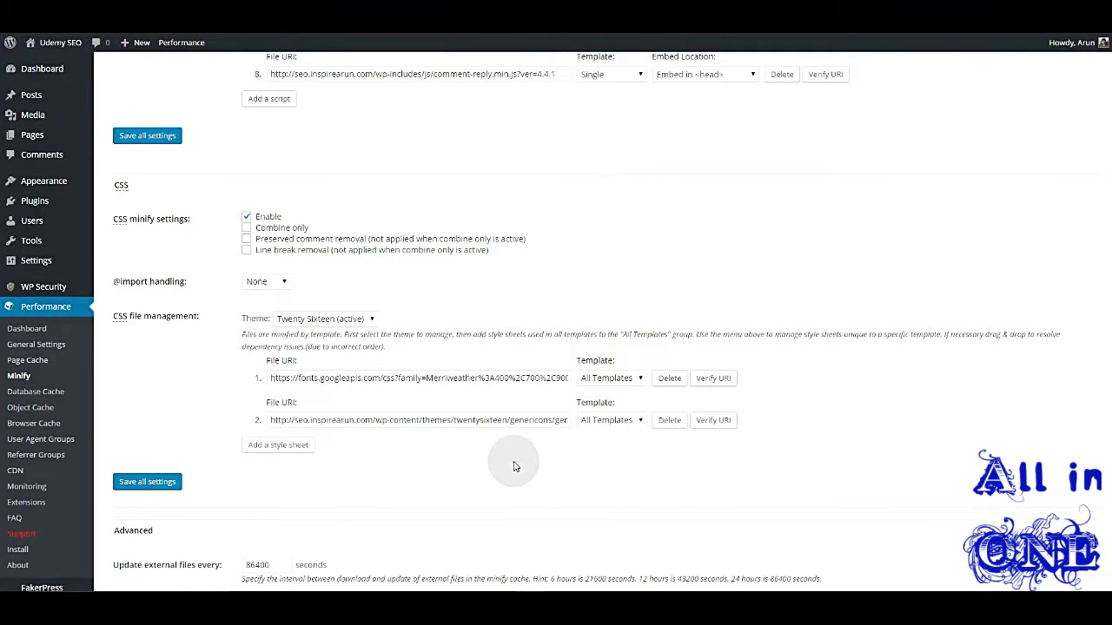
pyautogui.click(166, 489)
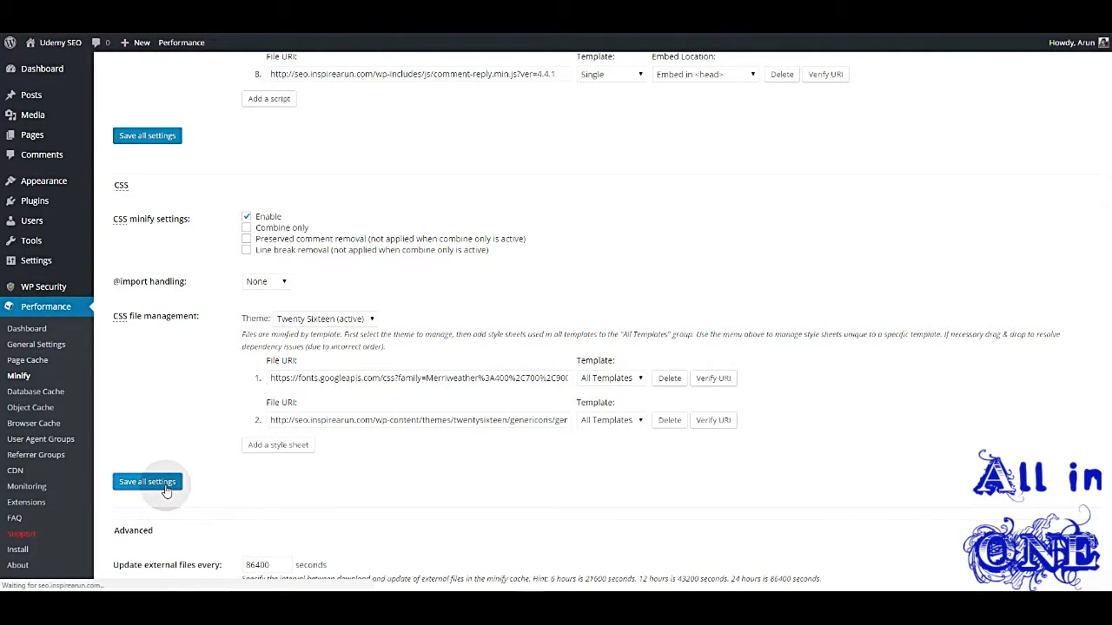
# Empty all caches and check how the front page renders with style.css excluded from minification.
pyautogui.moveTo(182, 43)
pyautogui.click(196, 64)
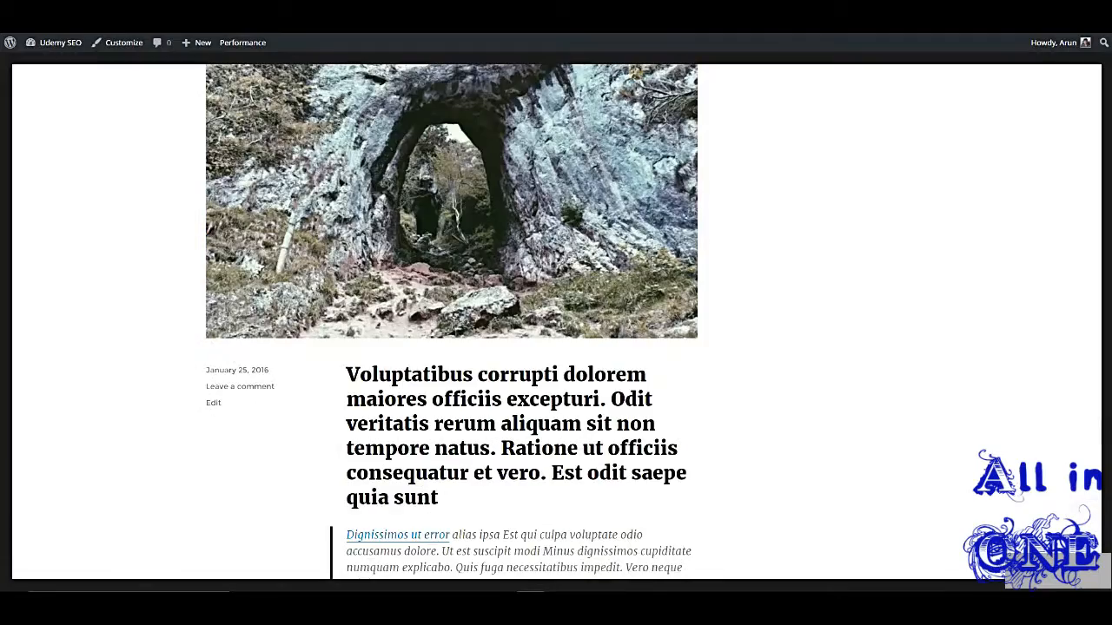
pyautogui.scroll(20, 556, 322)
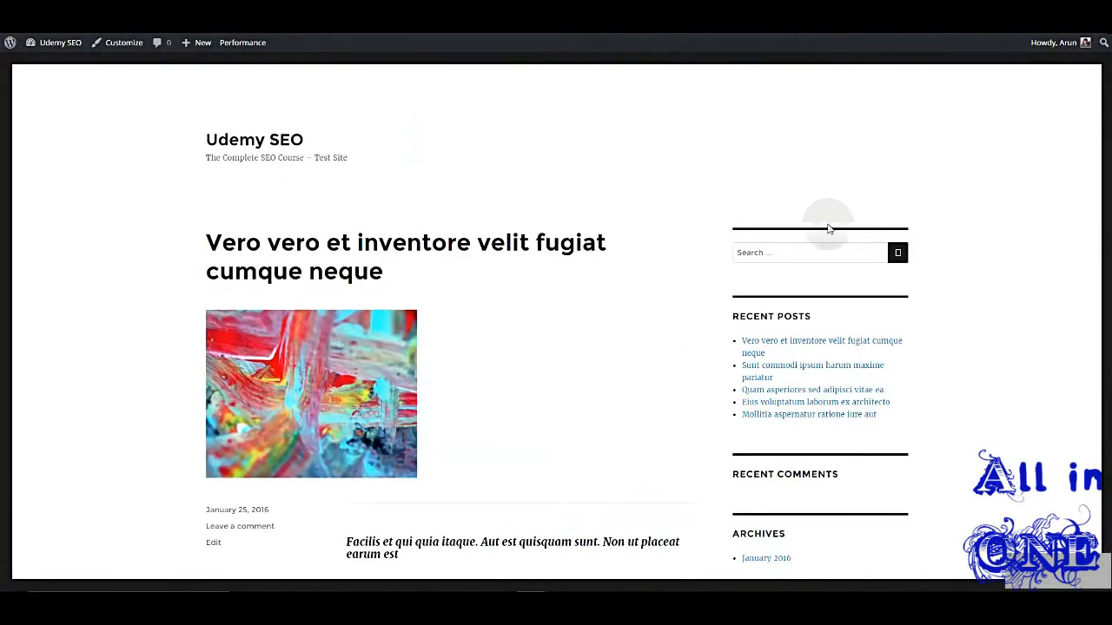
# Open the recent post "Vero vero et inventore velit fugiat cumque neque", examine its layout, and open "Sunt commodi ipsum harum maxime pariatur".
pyautogui.click(797, 342)
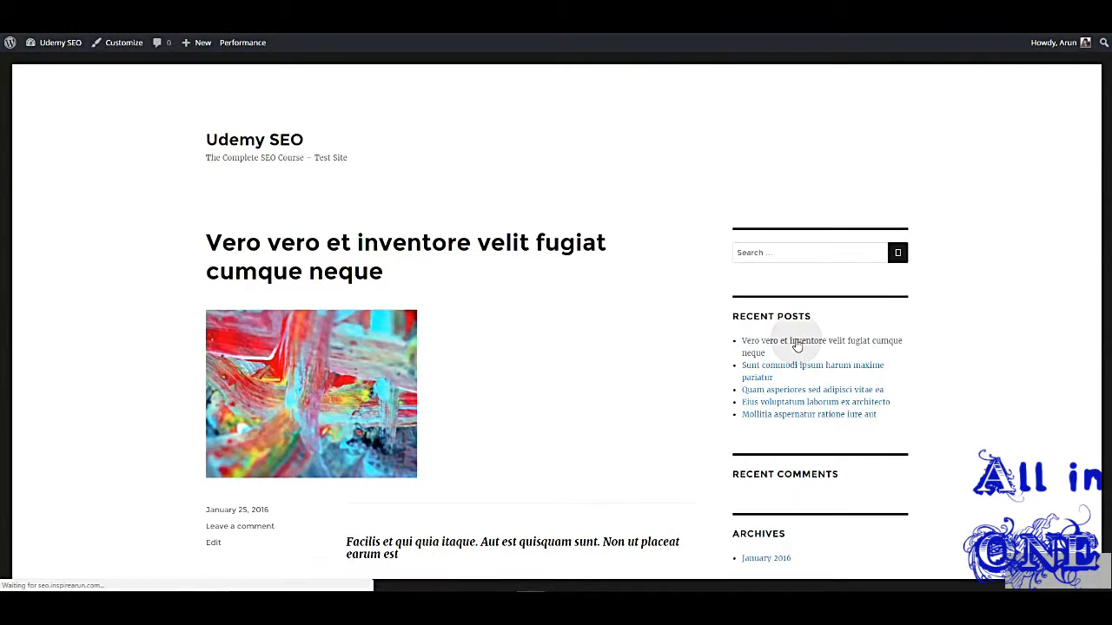
pyautogui.scroll(-2, 622, 354)
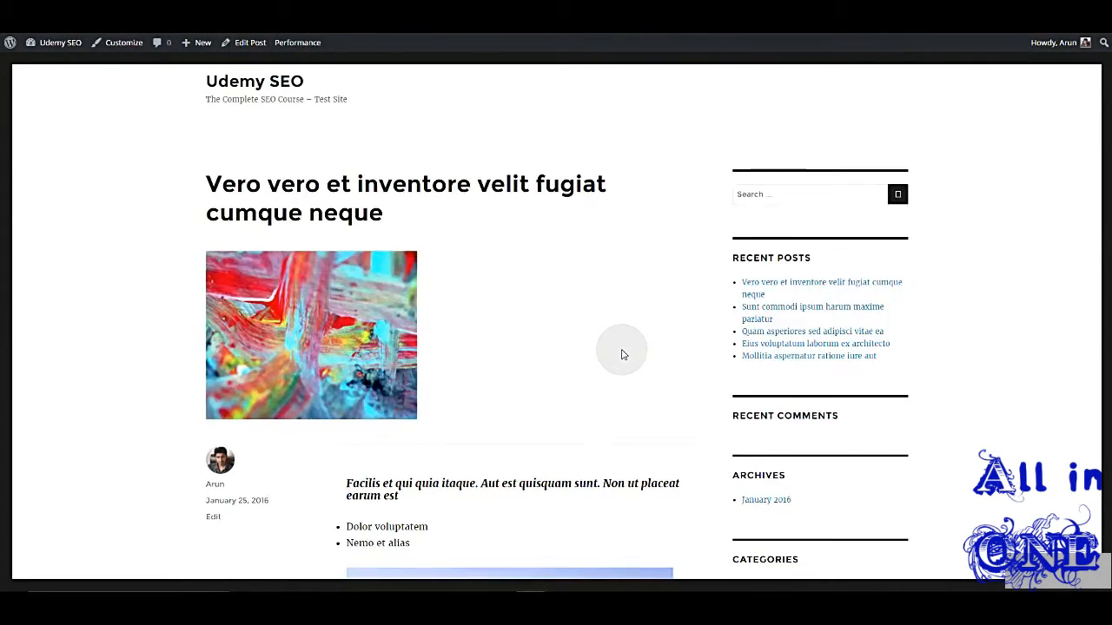
pyautogui.scroll(-10, 621, 355)
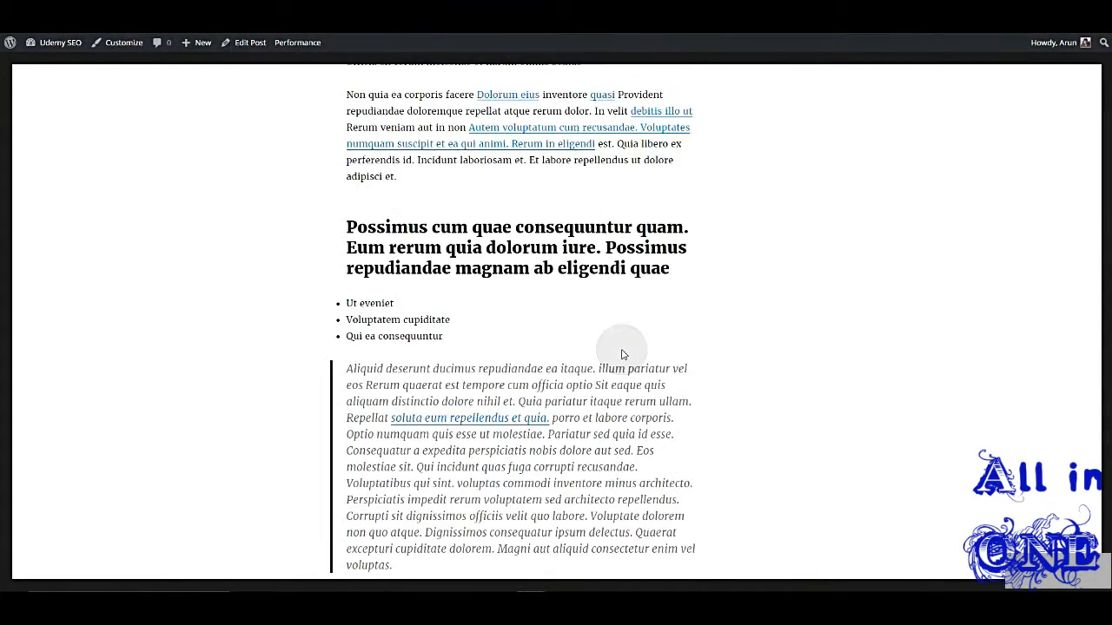
pyautogui.scroll(12, 621, 354)
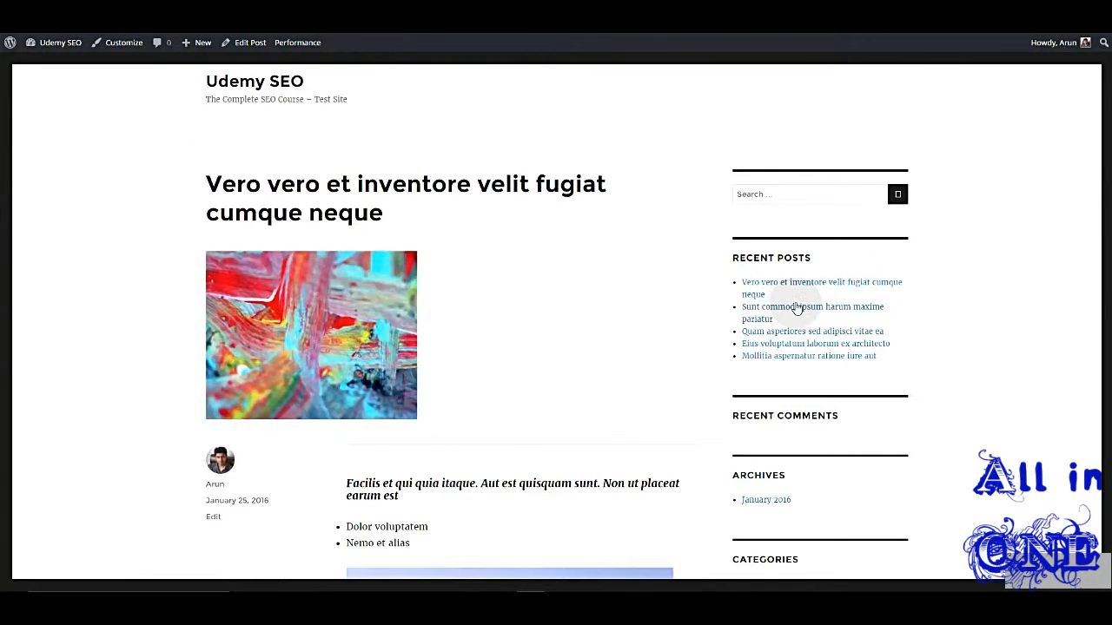
pyautogui.click(794, 310)
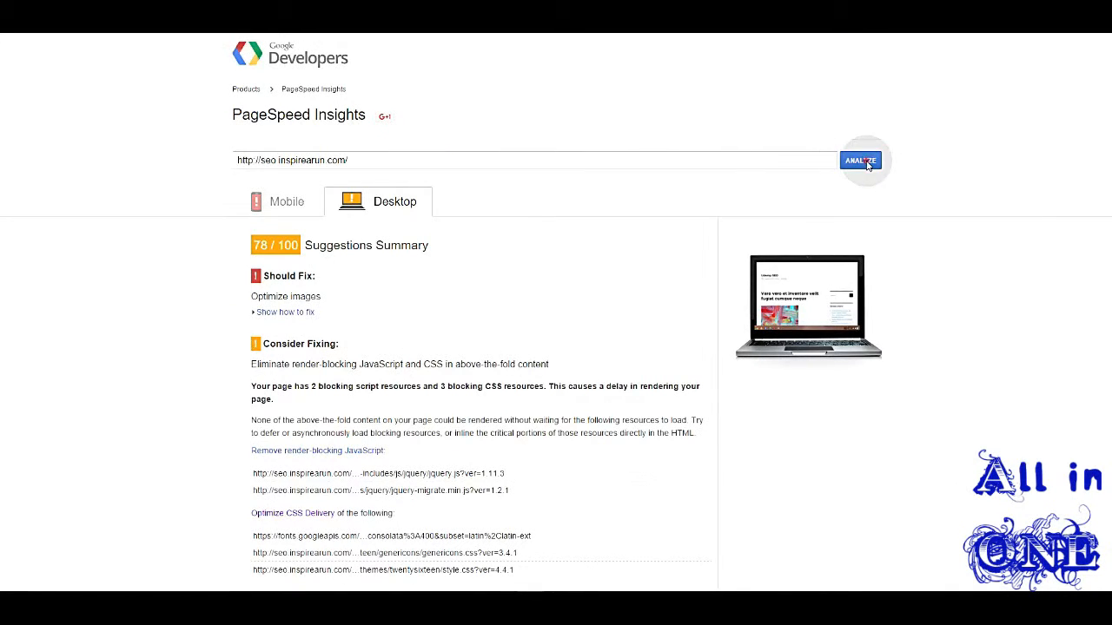
pyautogui.click(866, 164)
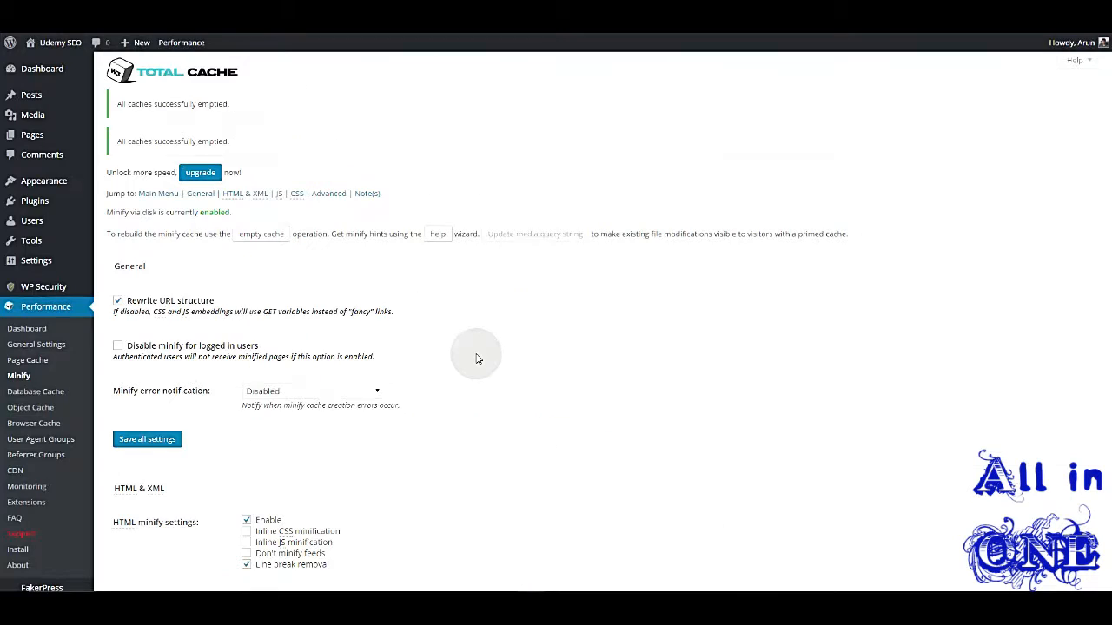
pyautogui.scroll(-3, 476, 359)
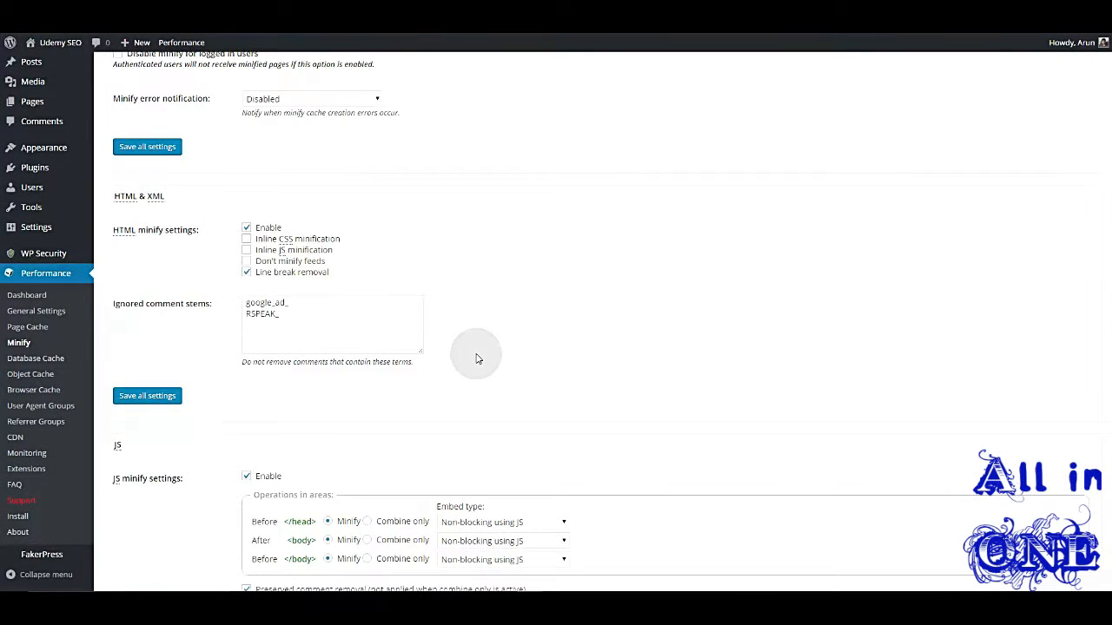
pyautogui.scroll(-10, 476, 359)
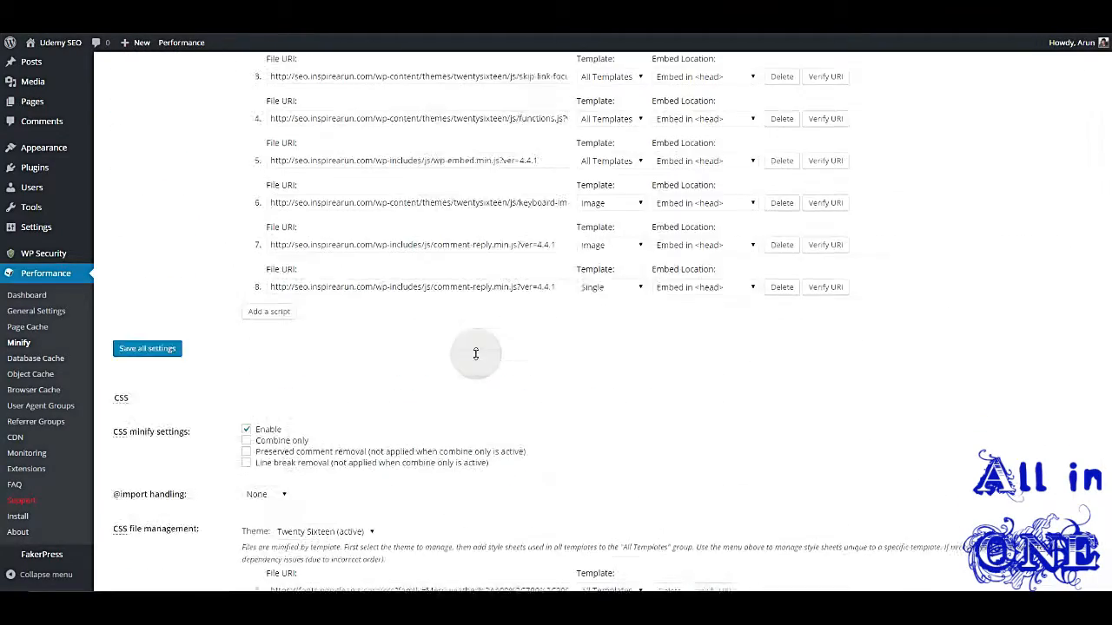
pyautogui.scroll(-2, 476, 353)
pyautogui.scroll(14, 284, 358)
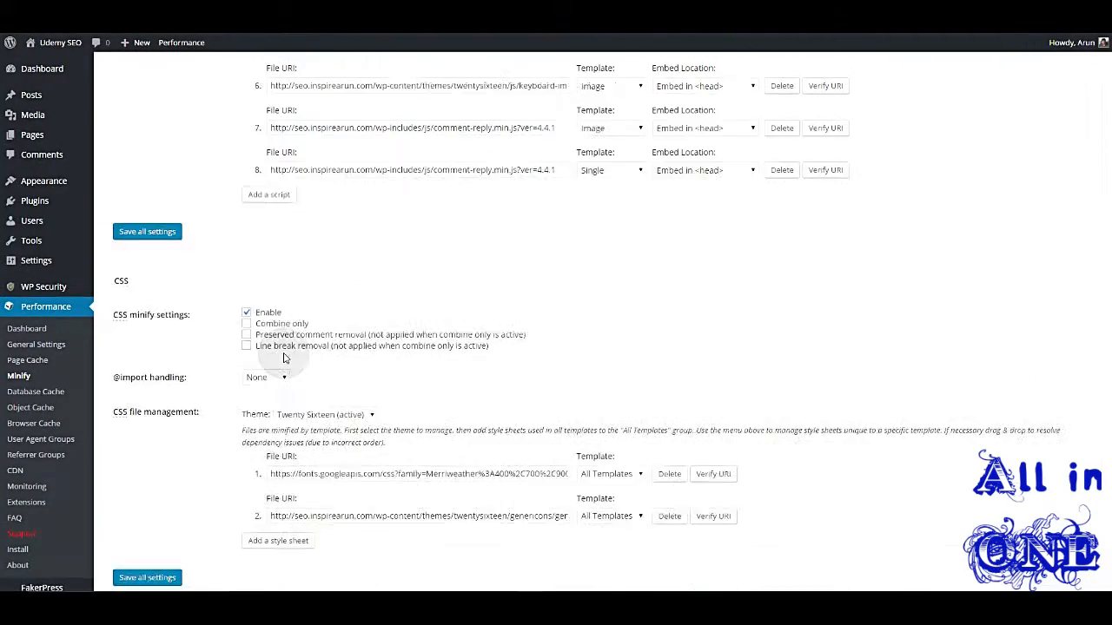
# Enable inline CSS minification in the HTML minify settings and save all settings.
pyautogui.scroll(1, 284, 358)
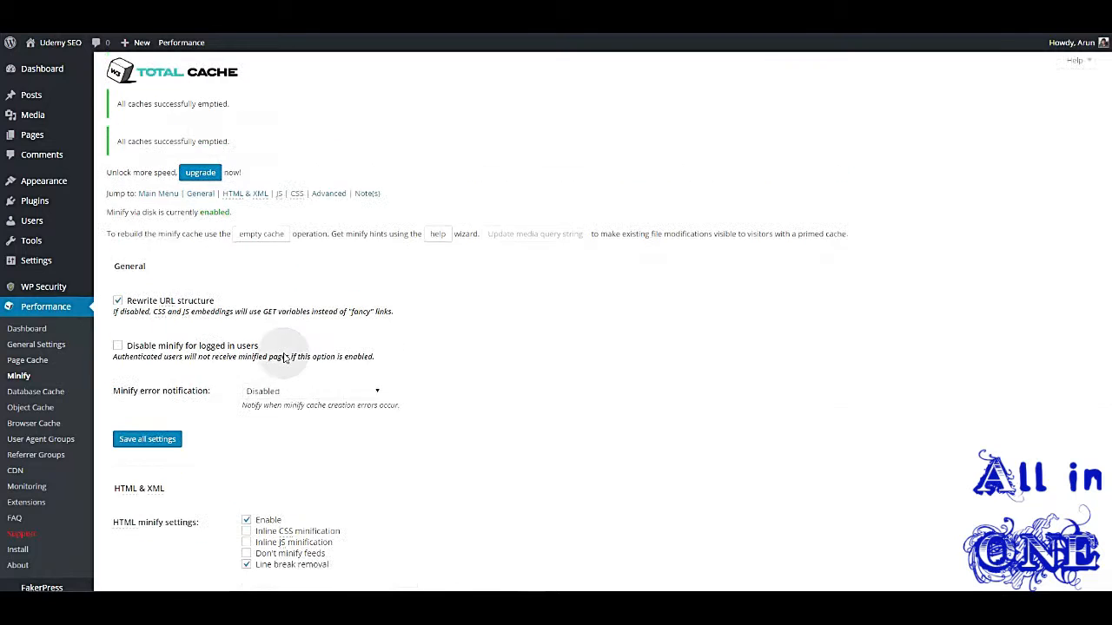
pyautogui.scroll(-2, 304, 262)
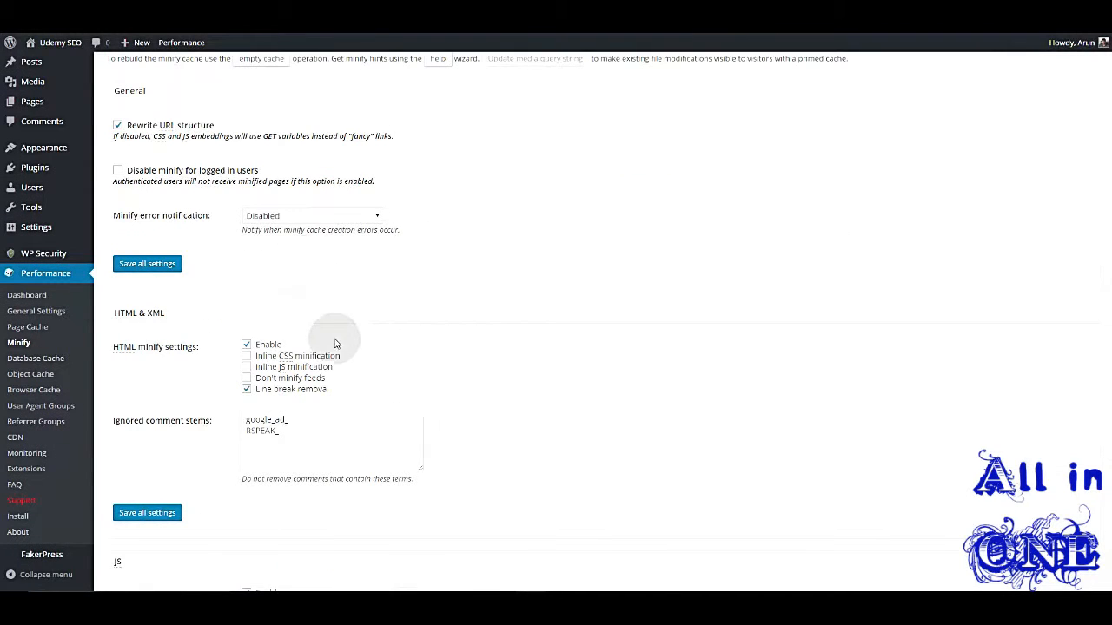
pyautogui.click(249, 358)
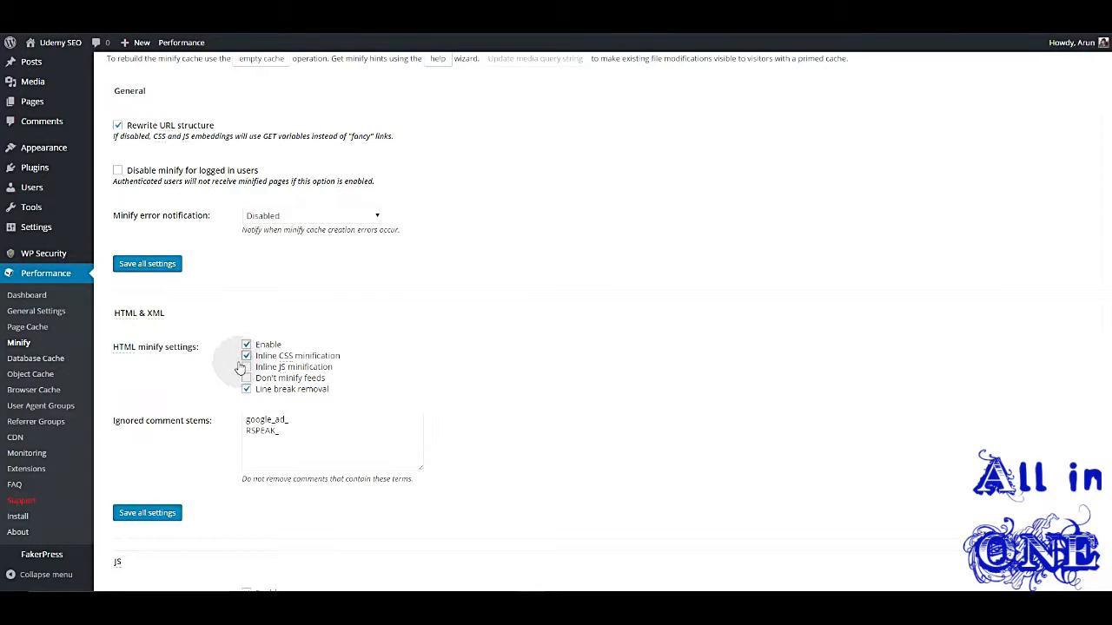
pyautogui.click(148, 512)
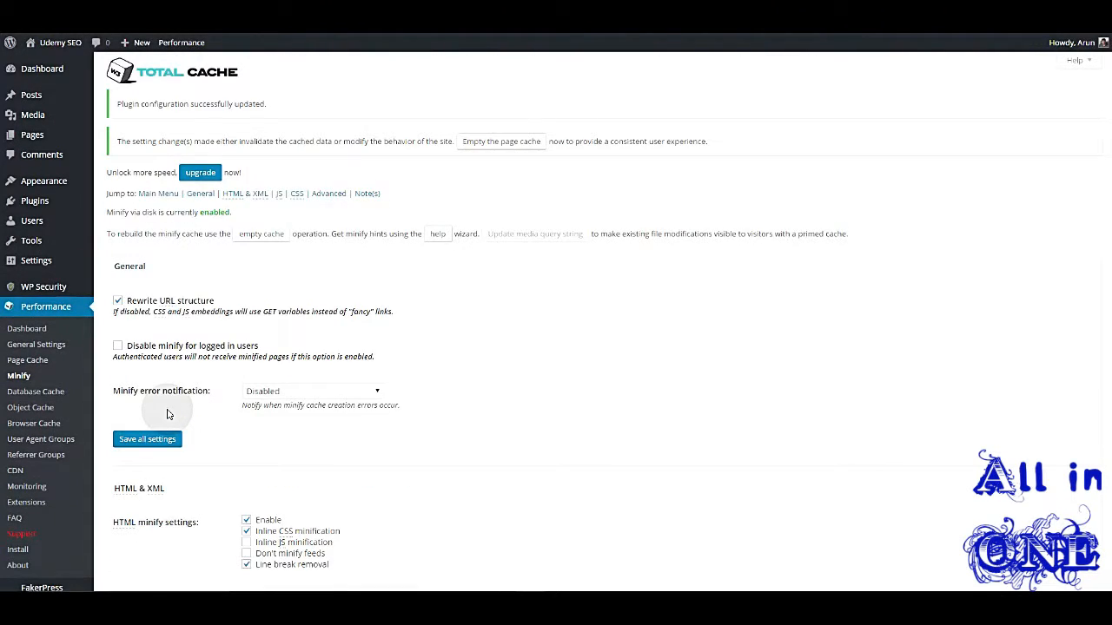
# Review the HTML minify settings against PageSpeed's Minify CSS suggestion and empty the page cache.
pyautogui.scroll(-2, 169, 414)
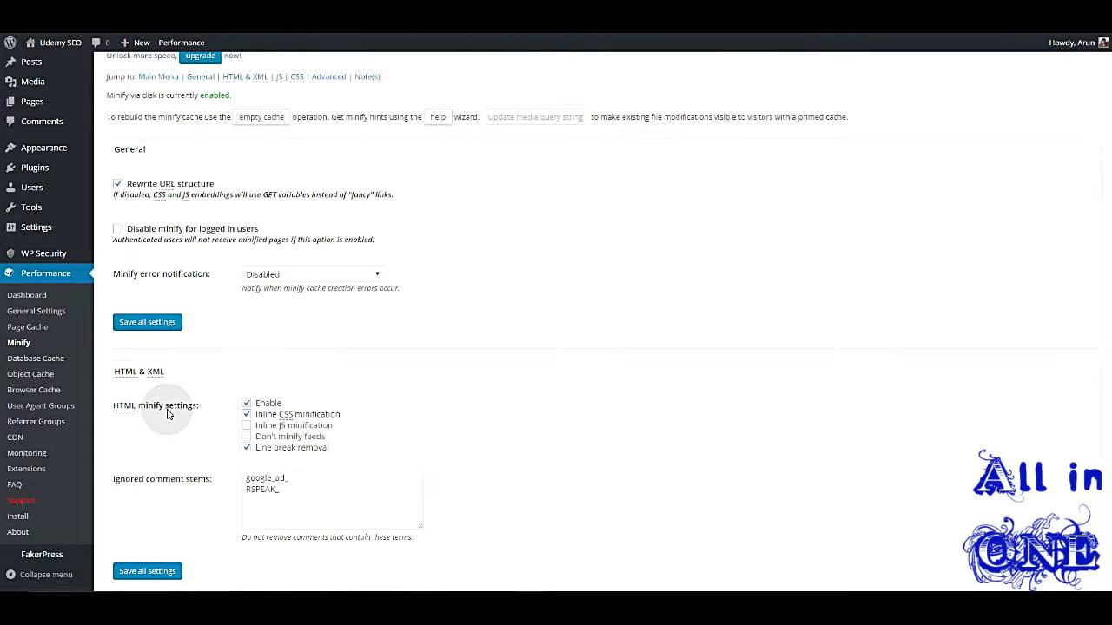
pyautogui.scroll(2, 168, 414)
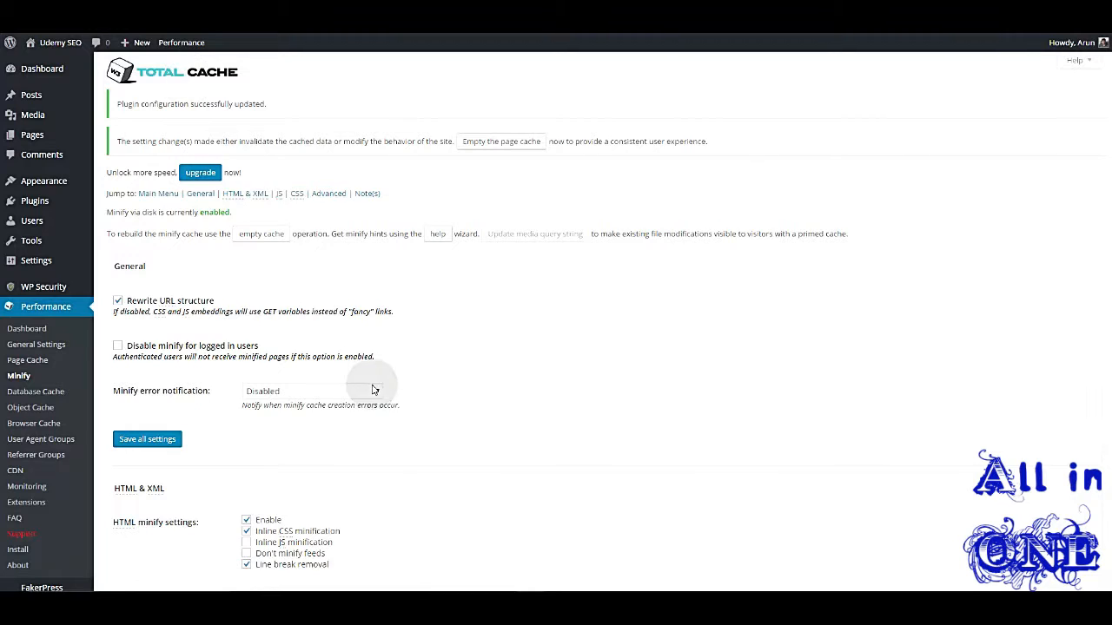
pyautogui.scroll(-1, 339, 417)
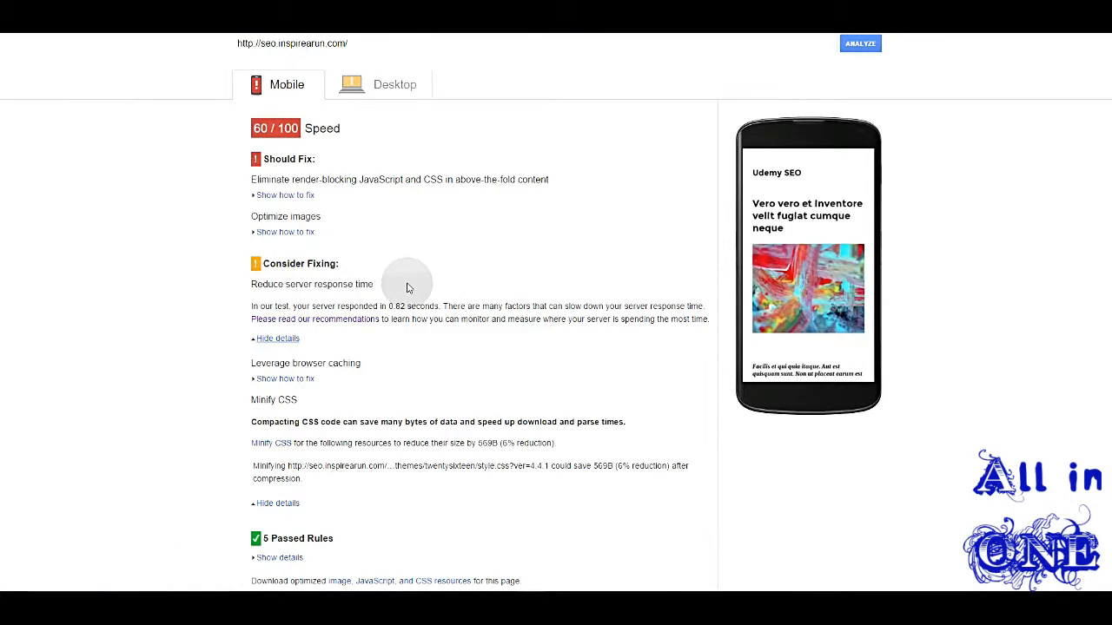
pyautogui.scroll(2, 407, 288)
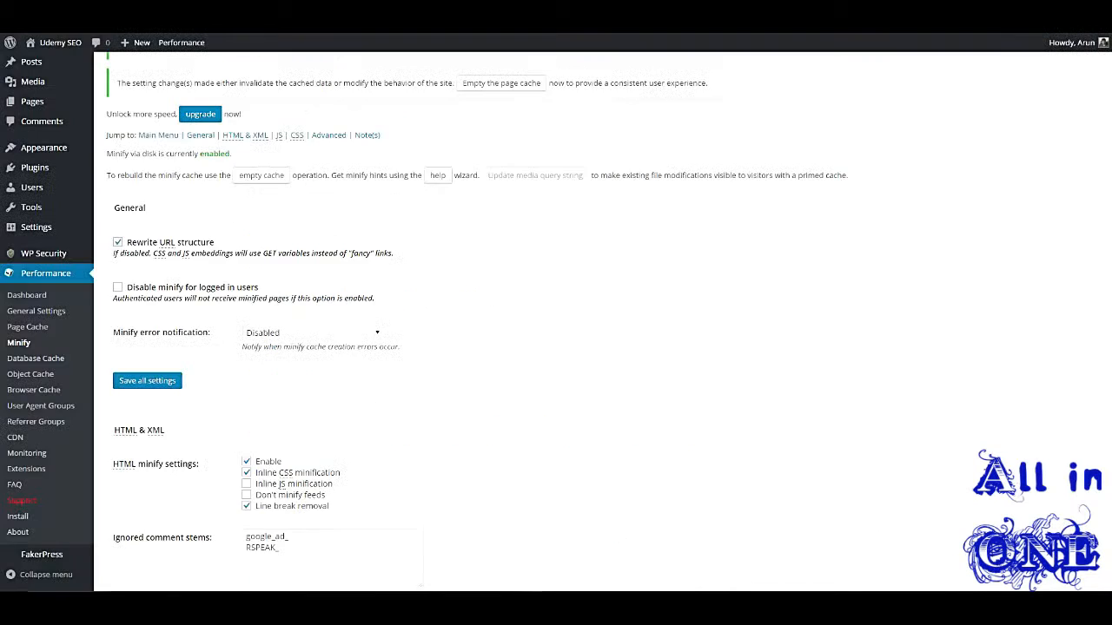
pyautogui.click(509, 141)
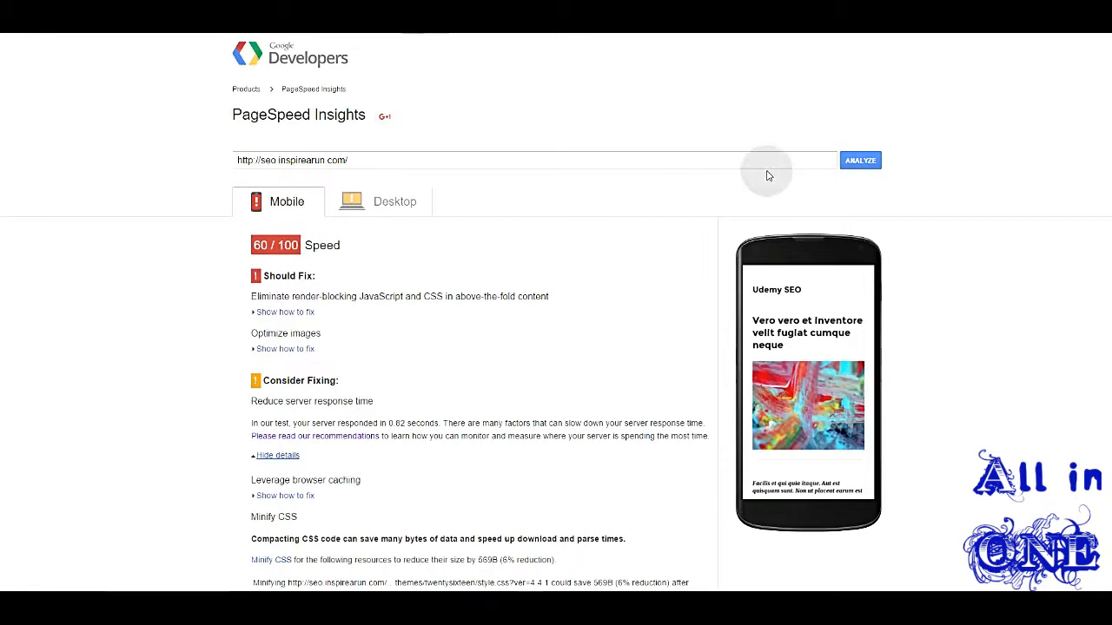
pyautogui.click(873, 163)
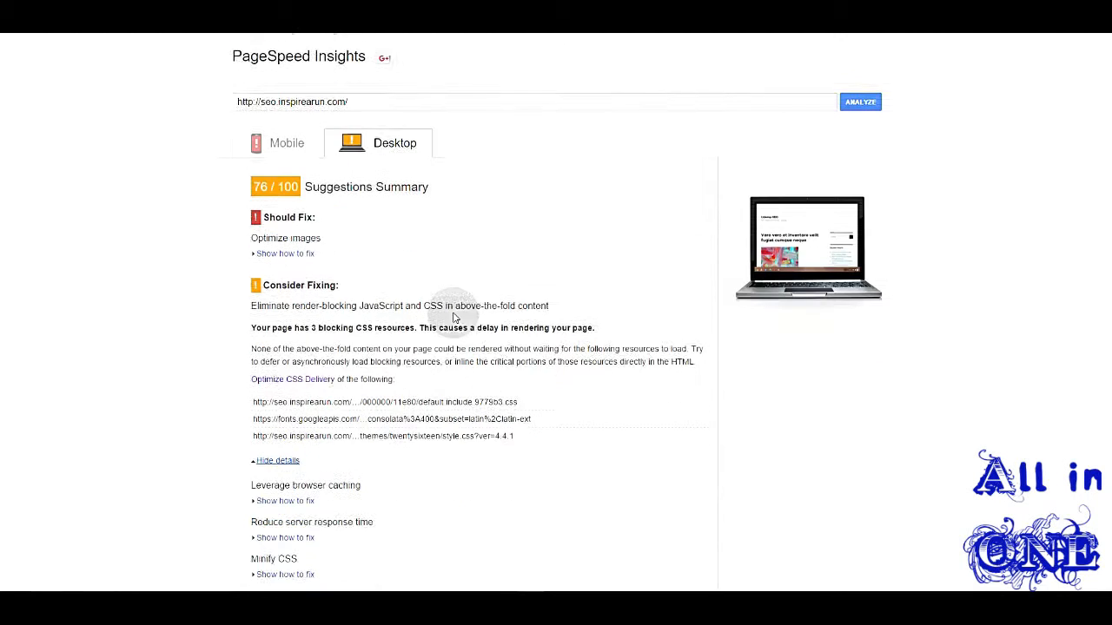
pyautogui.scroll(-3, 241, 452)
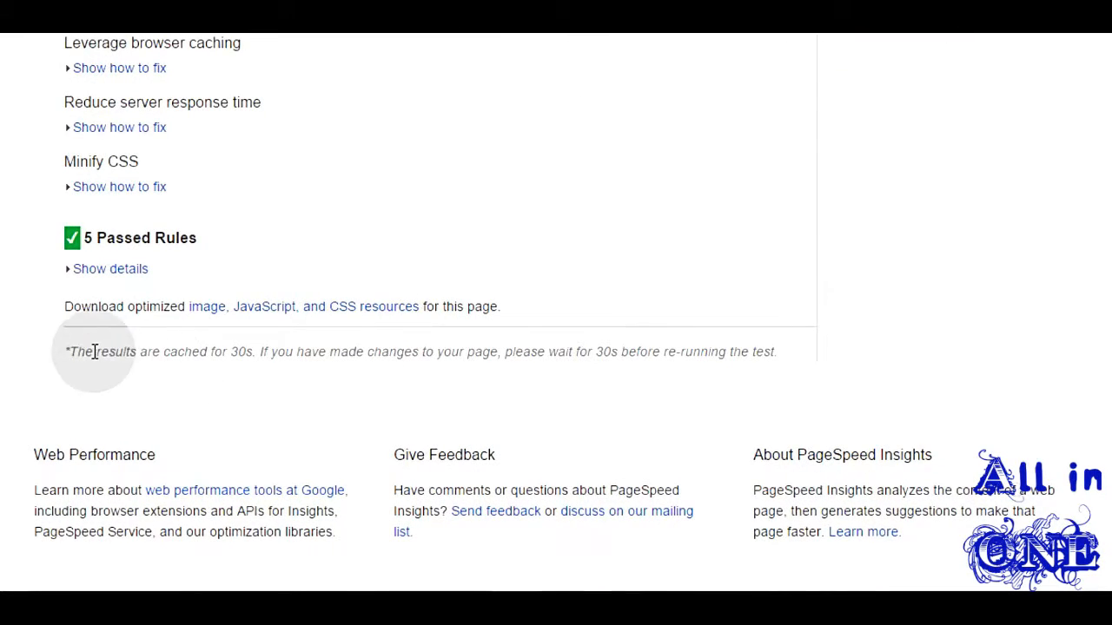
pyautogui.moveTo(76, 352); pyautogui.dragTo(265, 357)
pyautogui.click(223, 367)
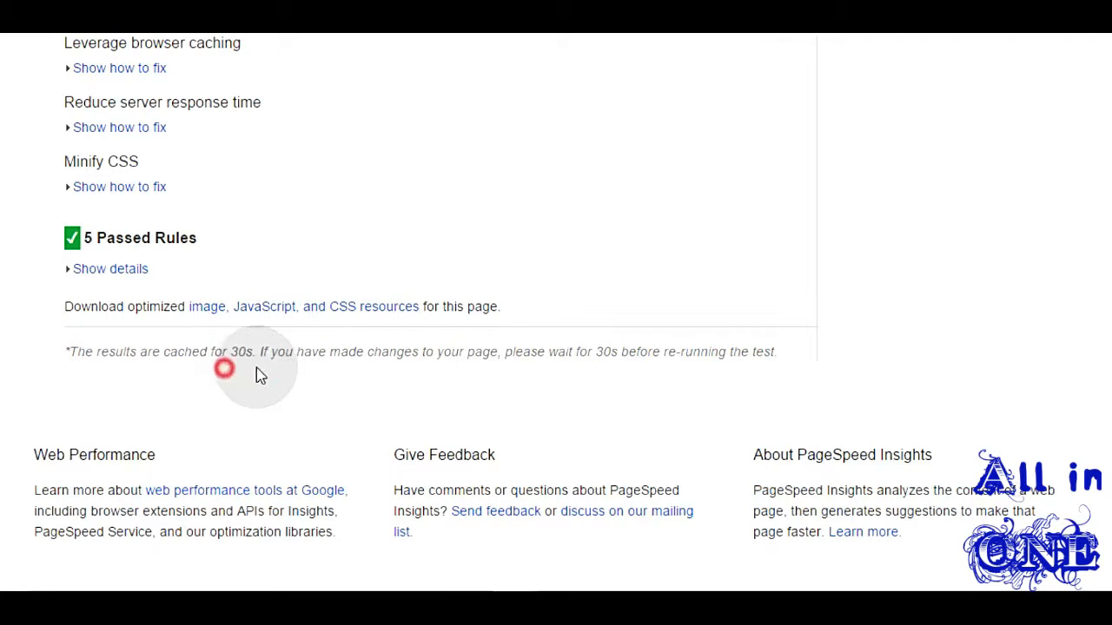
pyautogui.scroll(3, 869, 347)
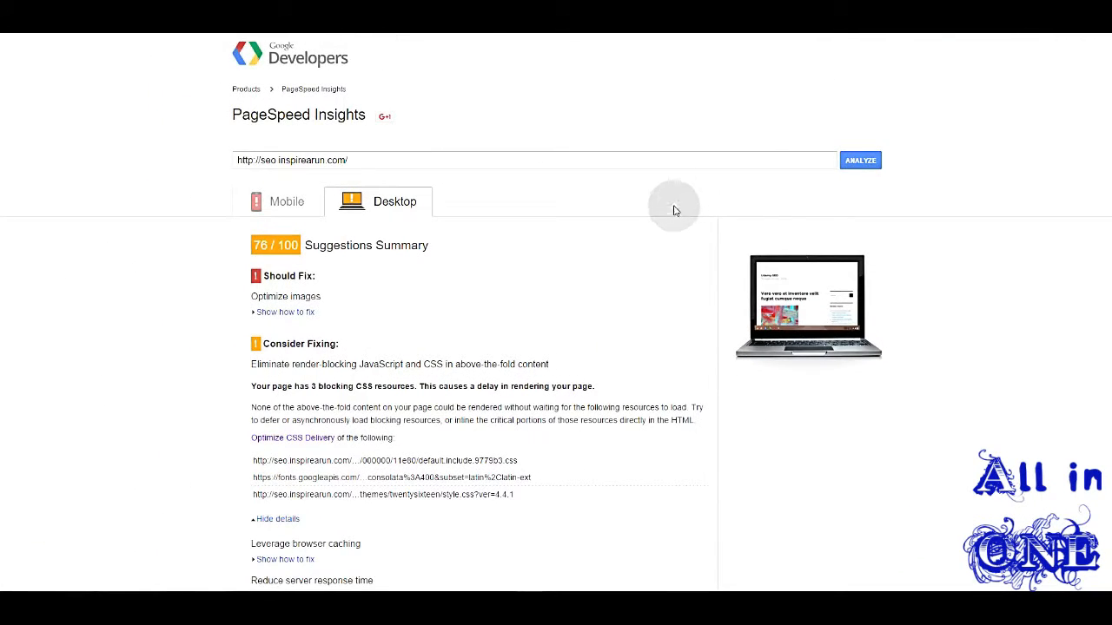
pyautogui.click(856, 170)
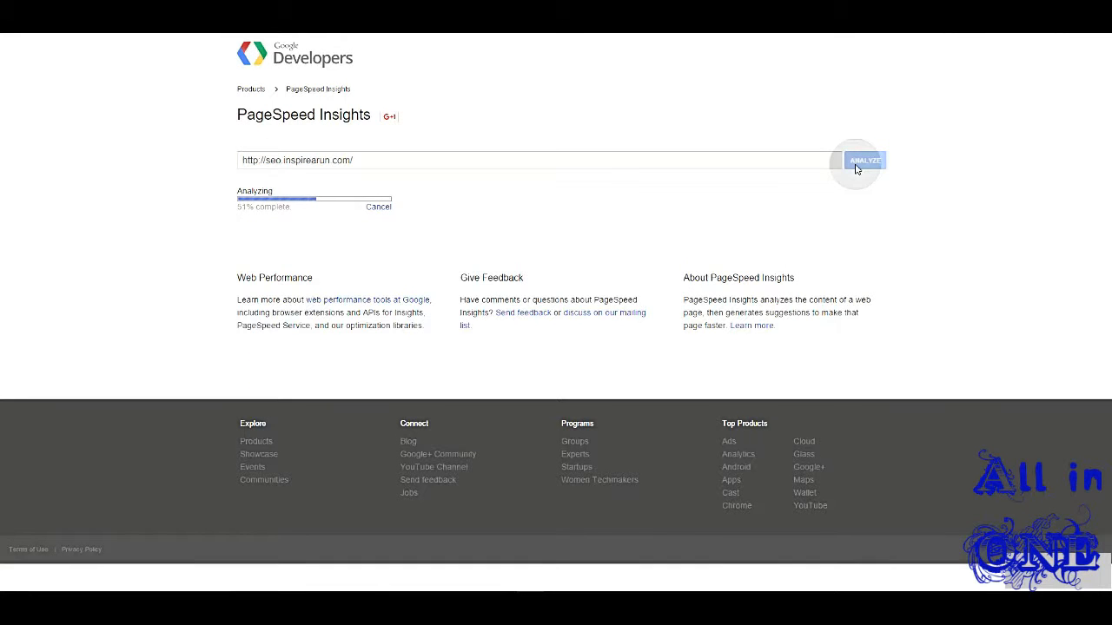
pyautogui.scroll(-2, 426, 330)
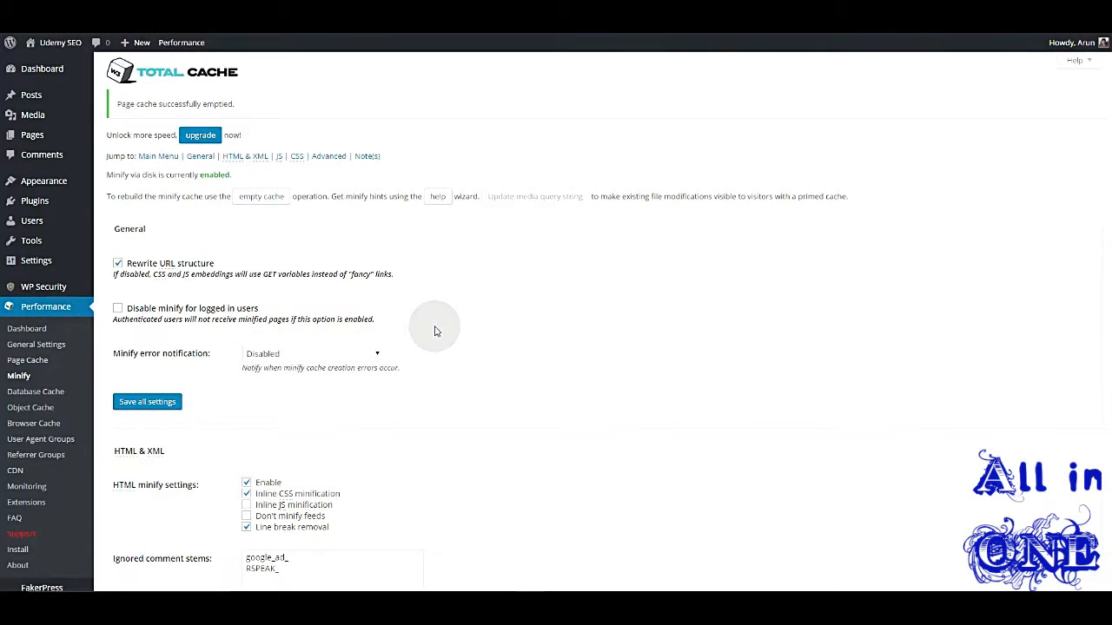
# Disable CSS minification in W3 Total Cache's minify settings and save all settings.
pyautogui.scroll(-6, 436, 330)
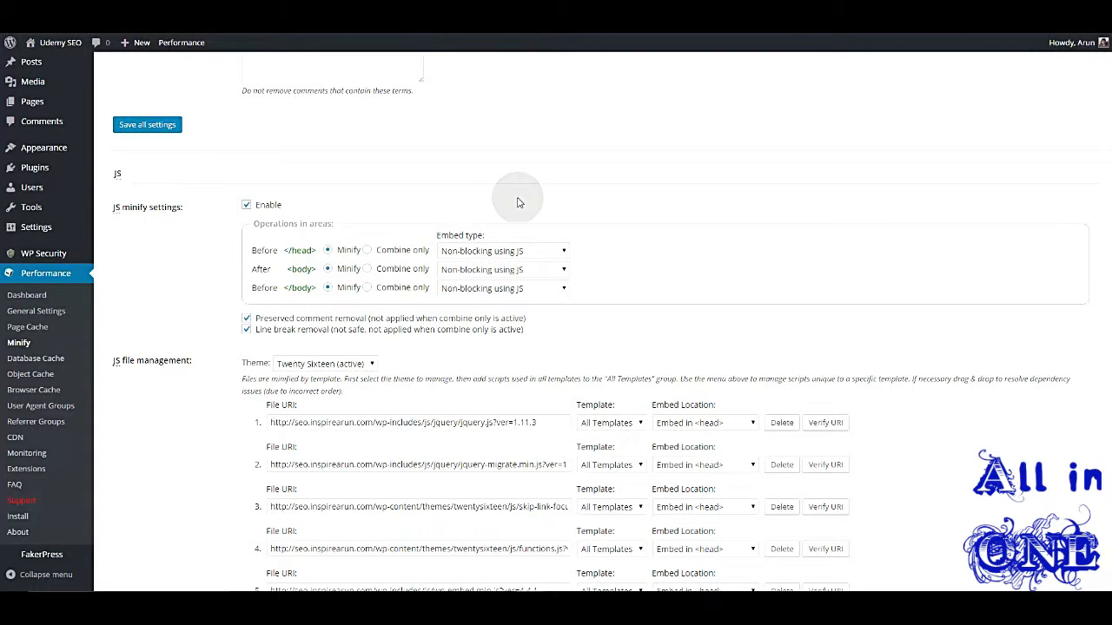
pyautogui.scroll(-4, 518, 200)
pyautogui.scroll(-3, 516, 200)
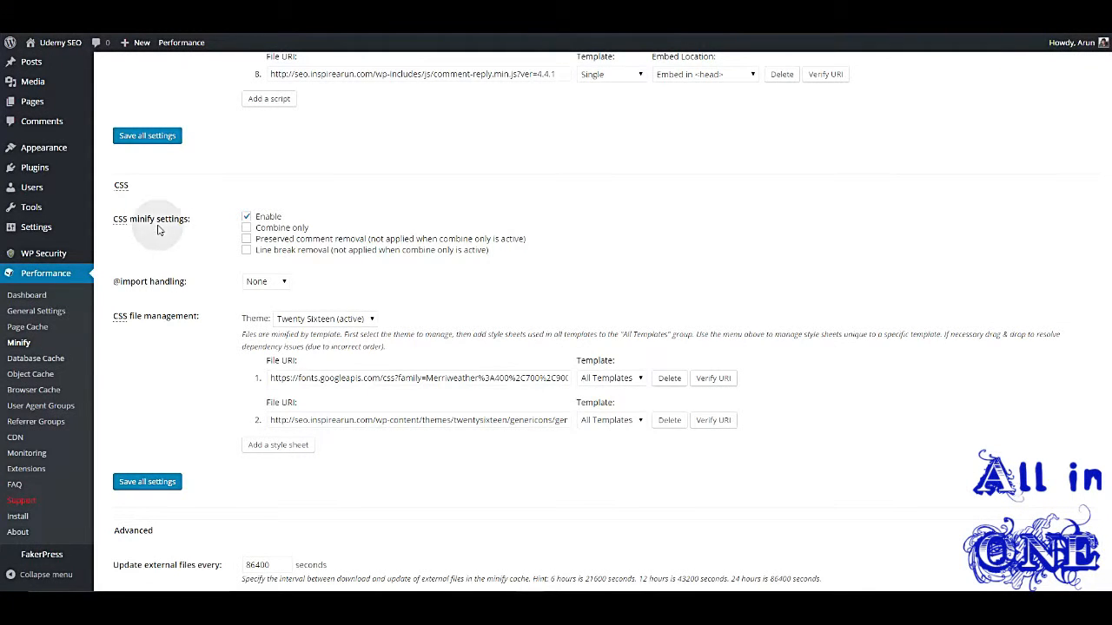
pyautogui.click(246, 217)
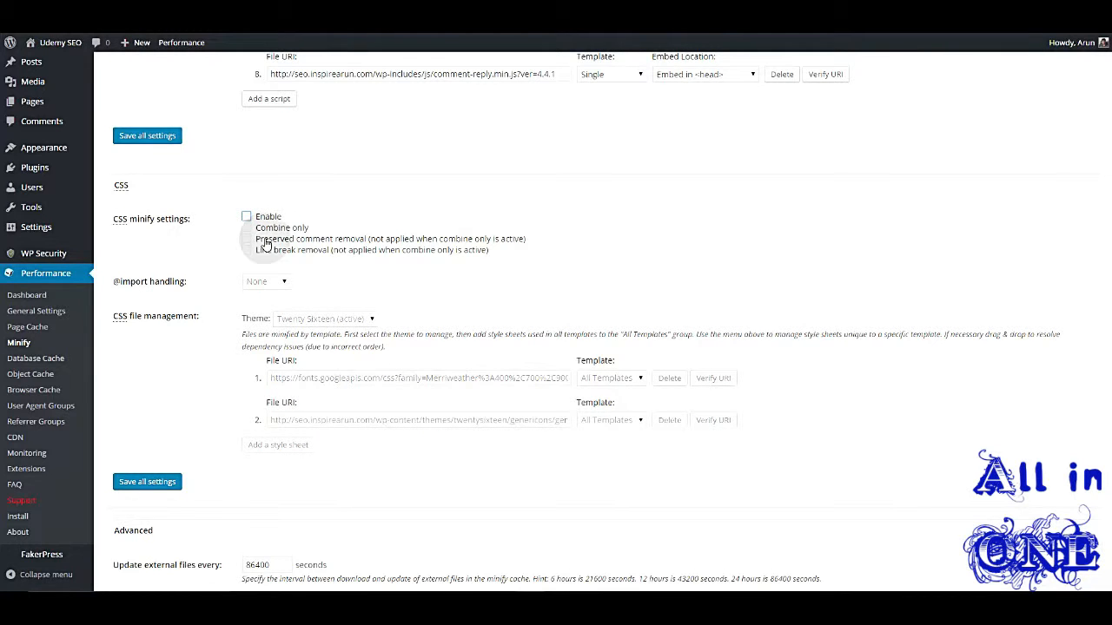
pyautogui.click(171, 483)
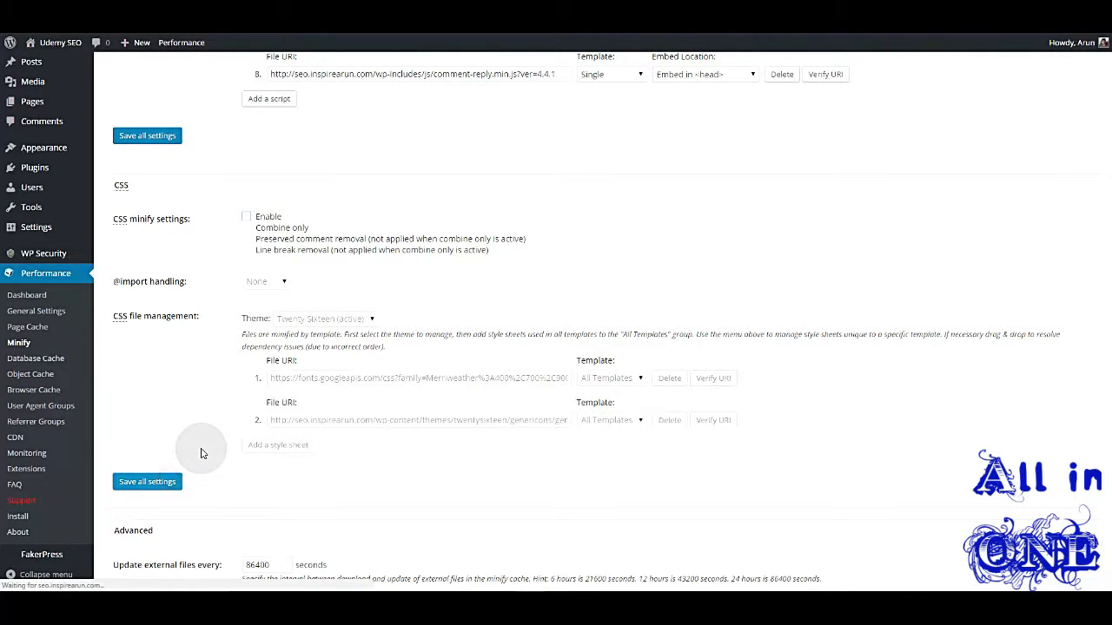
# Empty all caches and check how the Udemy SEO front page renders with CSS minification disabled.
pyautogui.moveTo(183, 43)
pyautogui.click(193, 63)
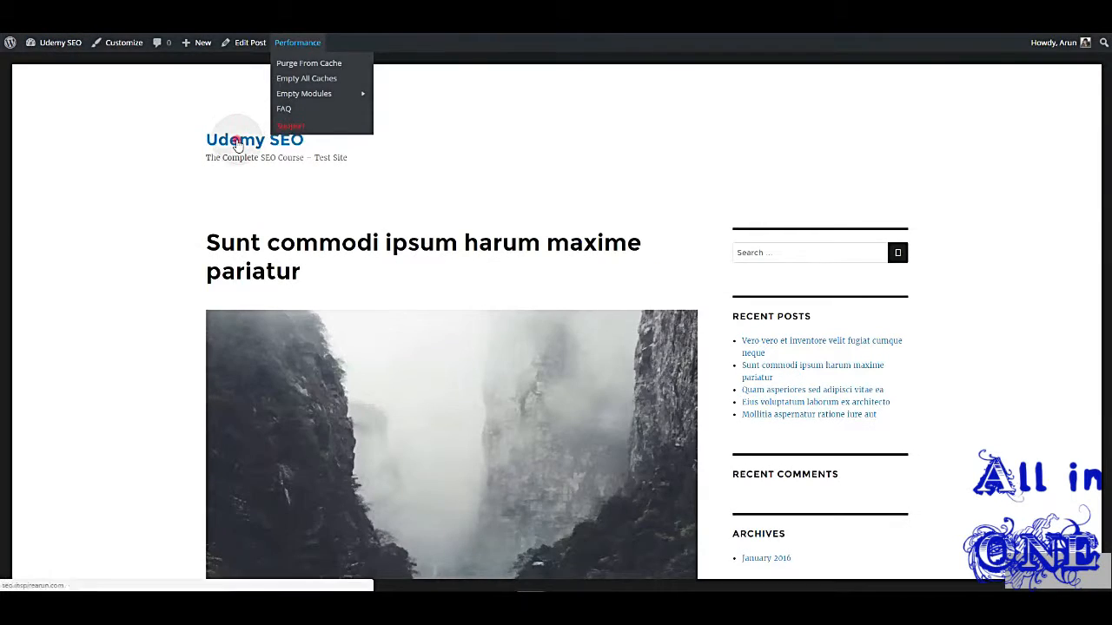
pyautogui.click(237, 140)
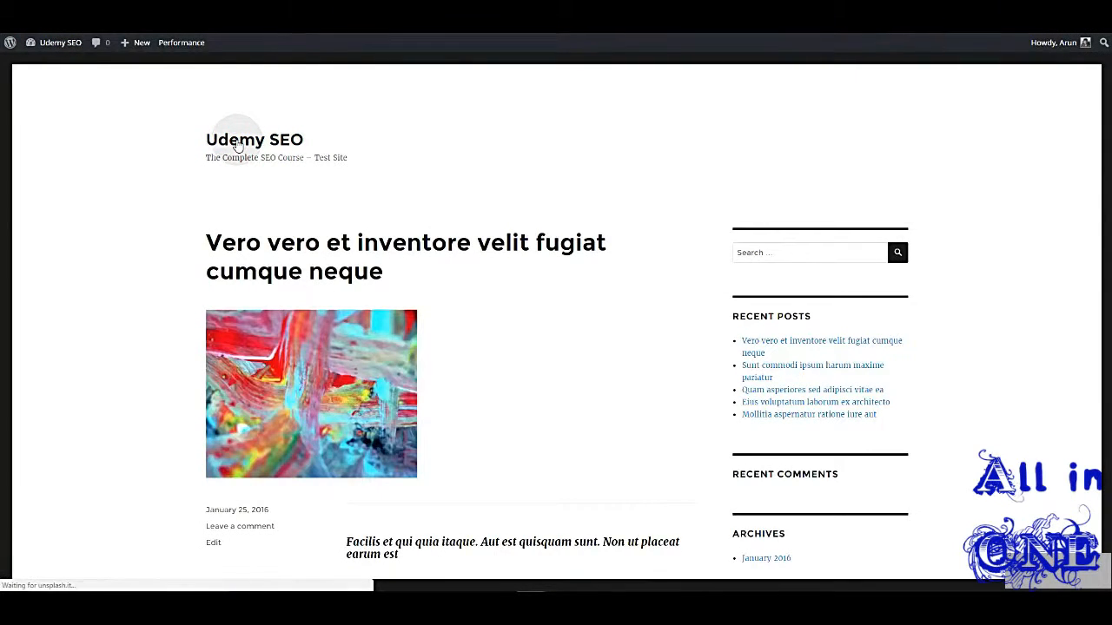
pyautogui.scroll(-4, 236, 169)
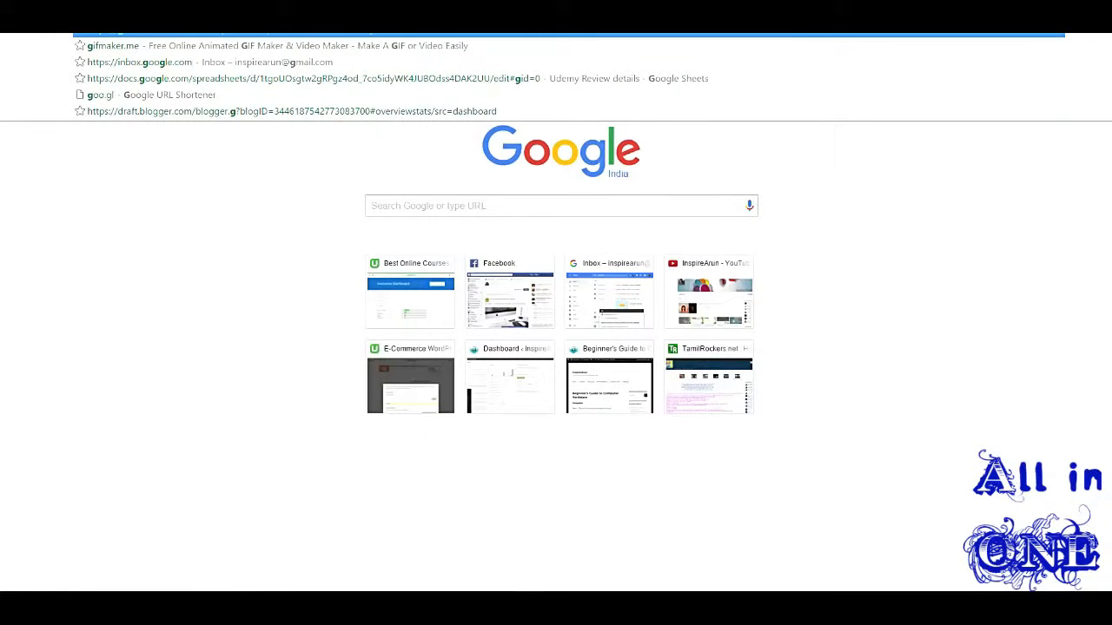
# Switch to GTmetrix and start a speed analysis of seo.inspirearun.com.
pyautogui.press('Return')
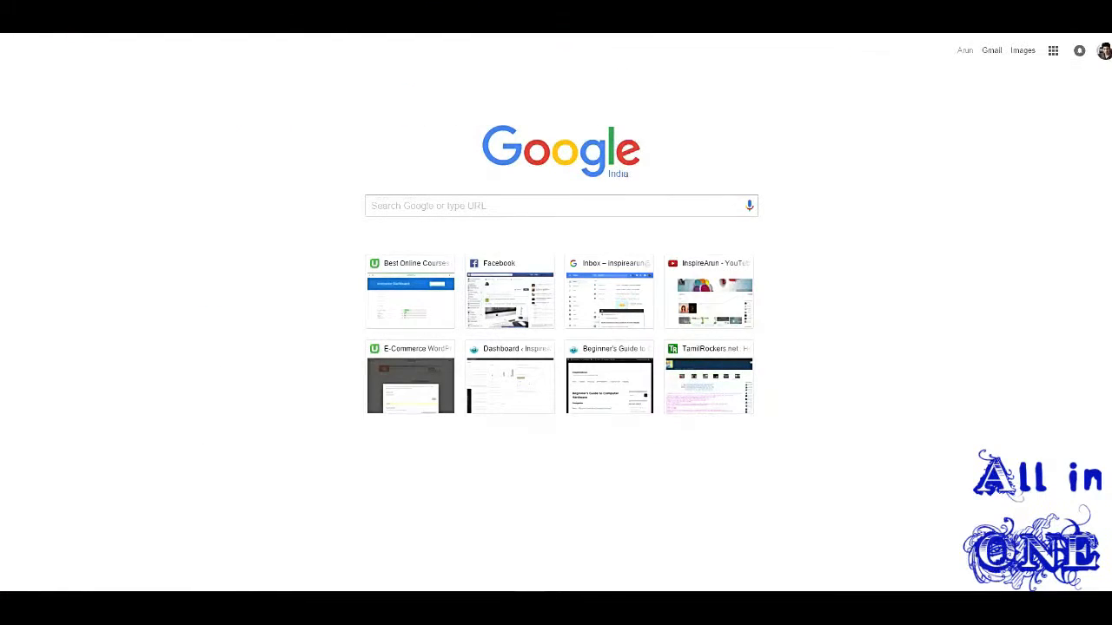
pyautogui.click(423, 285)
pyautogui.write('s')
pyautogui.write('eo.inspirea')
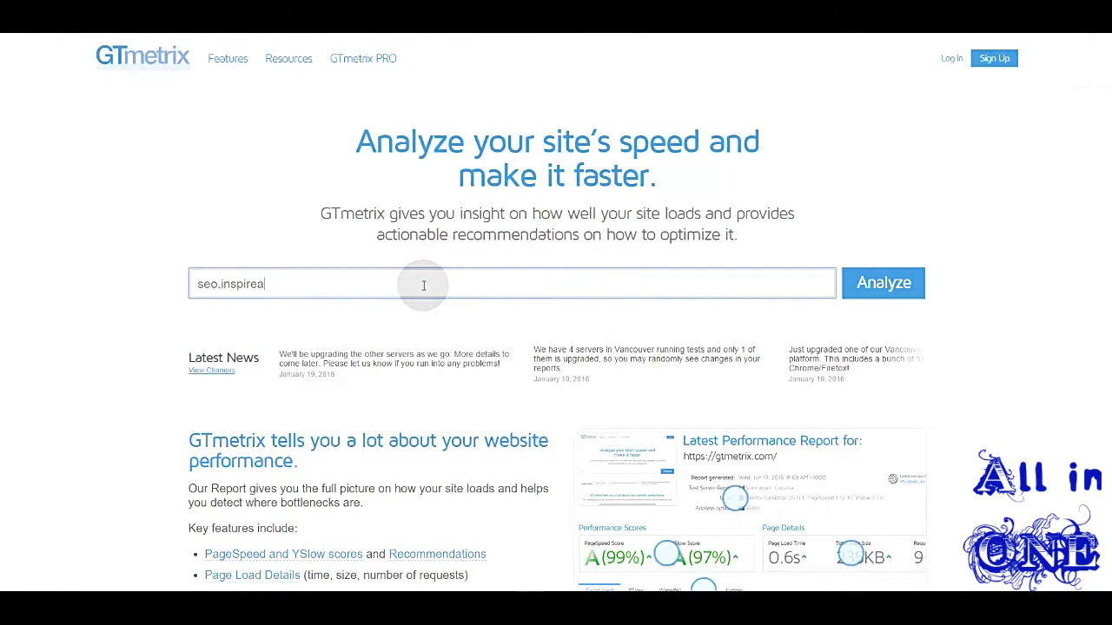
pyautogui.write('run.com')
pyautogui.press('Return')
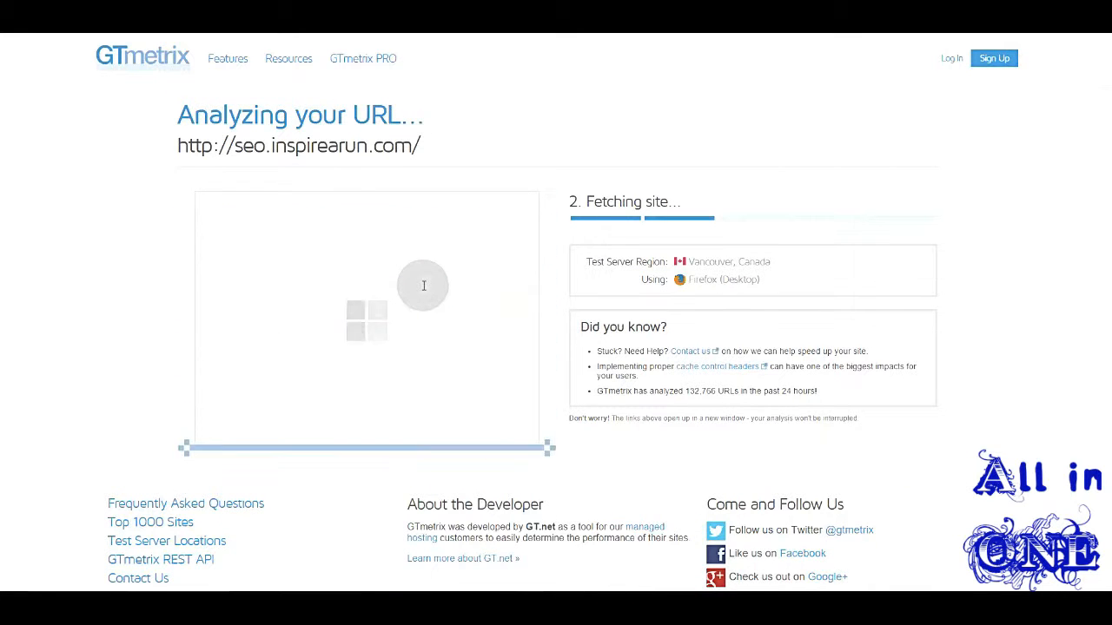